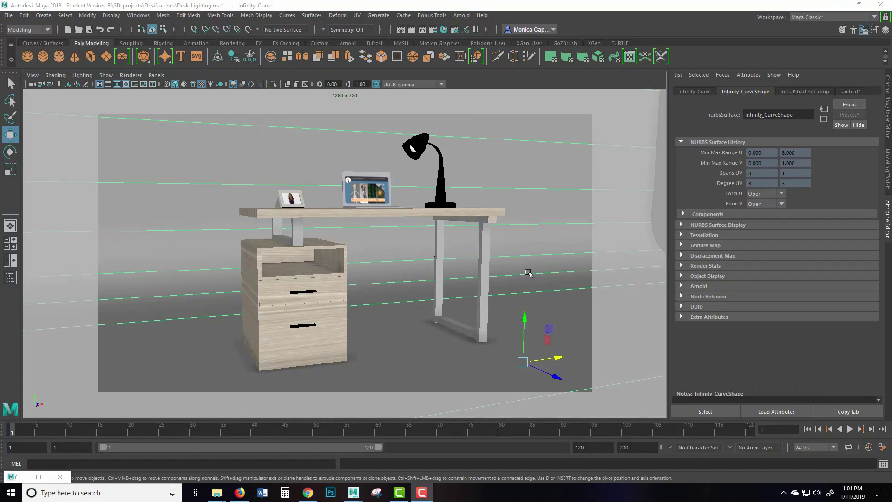
Create an Arnold photometric light and position it beside the desk, just past the end with the lamp
mouse_move(532, 253)
alt+mouse_down()
mouse_move(521, 258)
mouse_move(542, 249)
mouse_move(537, 255)
alt+mouse_up()
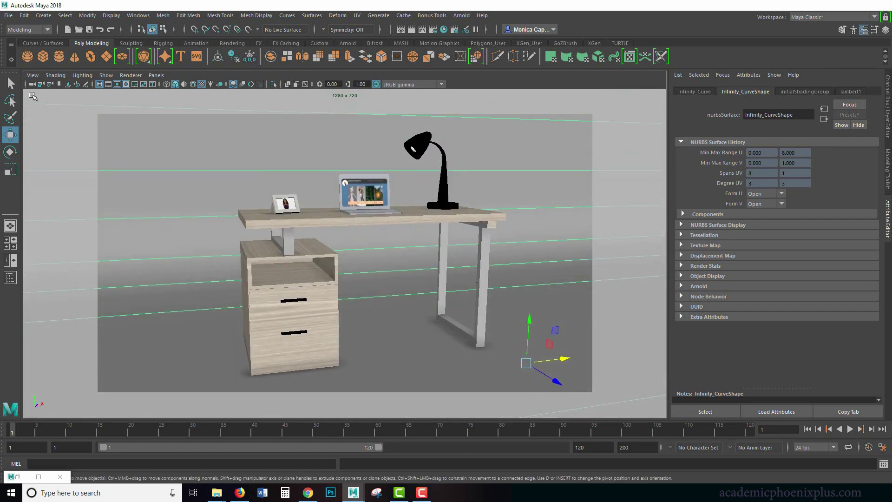
click(463, 18)
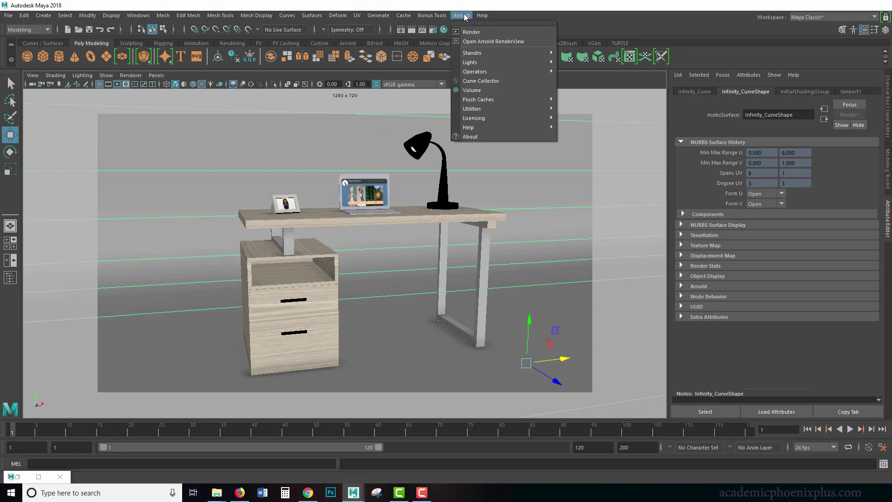
mouse_move(492, 61)
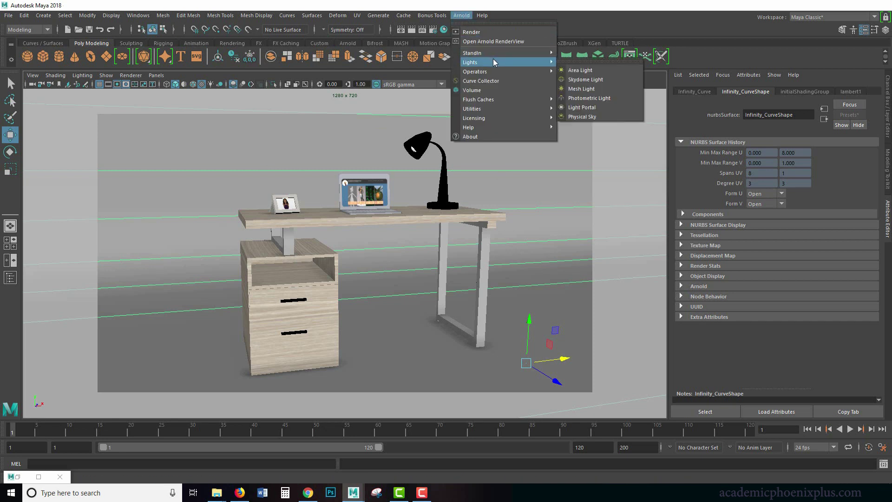
click(588, 99)
drag(368, 324, 569, 242)
drag(529, 200, 534, 145)
Render the desk scene in Arnold RenderView to check the lighting, then close the render view
click(461, 16)
click(470, 33)
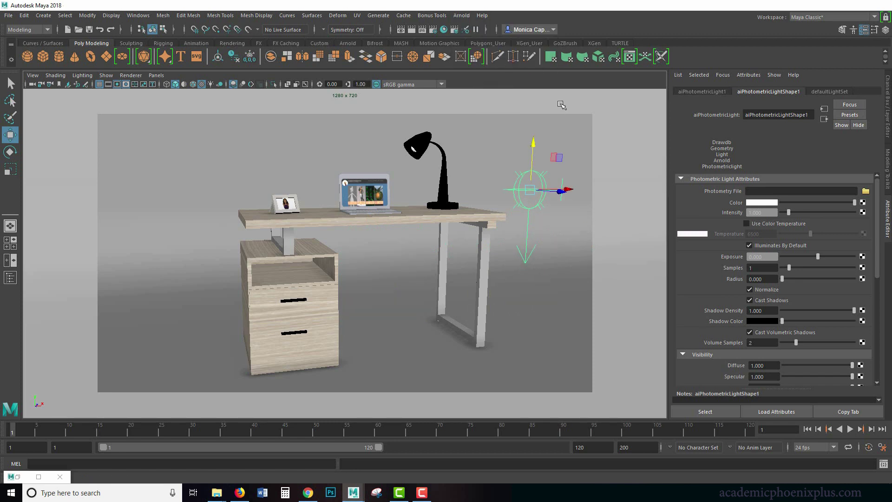
drag(547, 38, 313, 63)
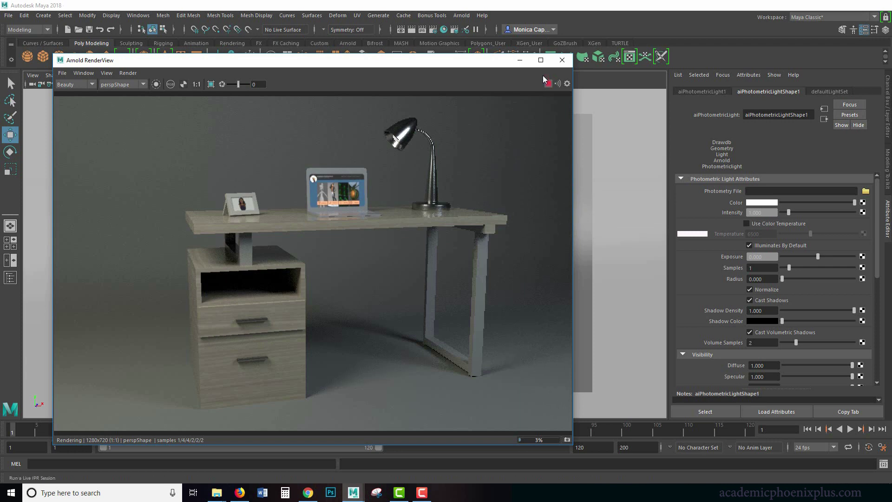
click(562, 59)
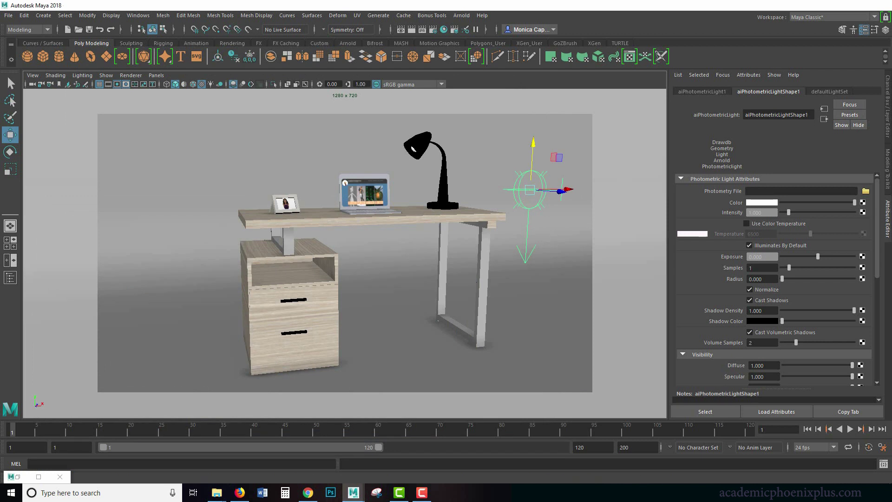
Examine the numbered beam patterns in ies-lights.jpg and the other reference photos of IES lighting
click(308, 492)
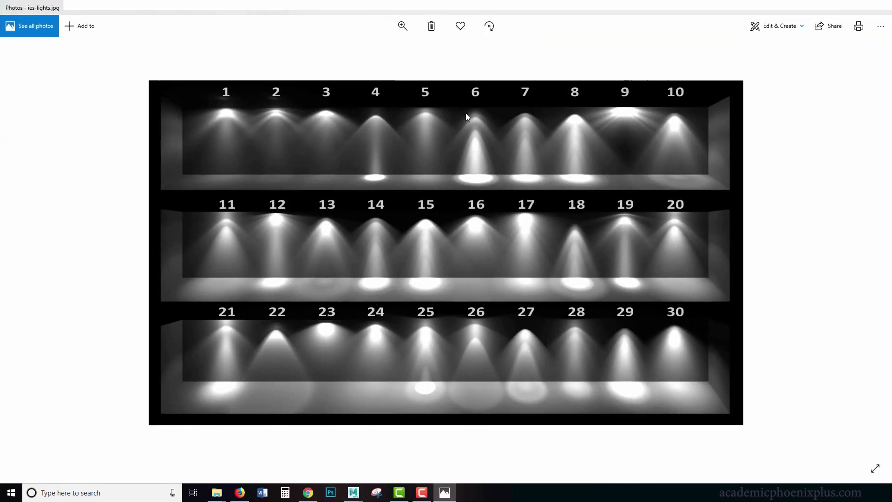
click(468, 94)
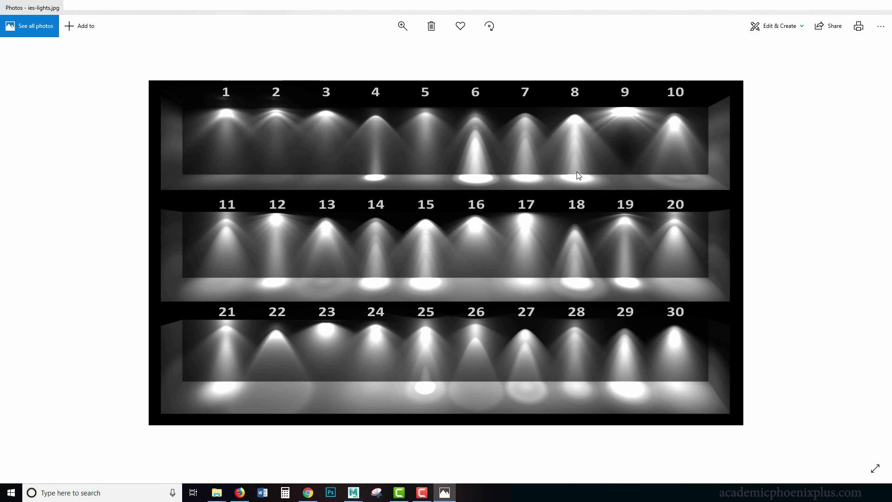
key(Left)
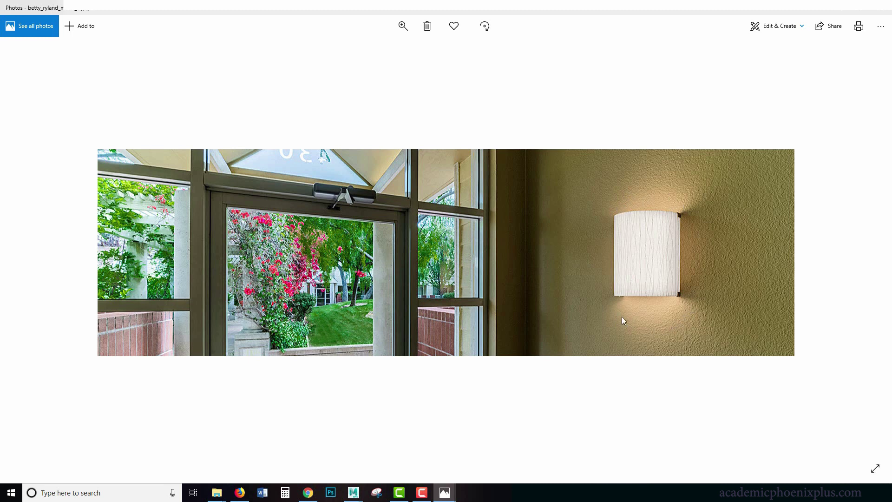
key(Right)
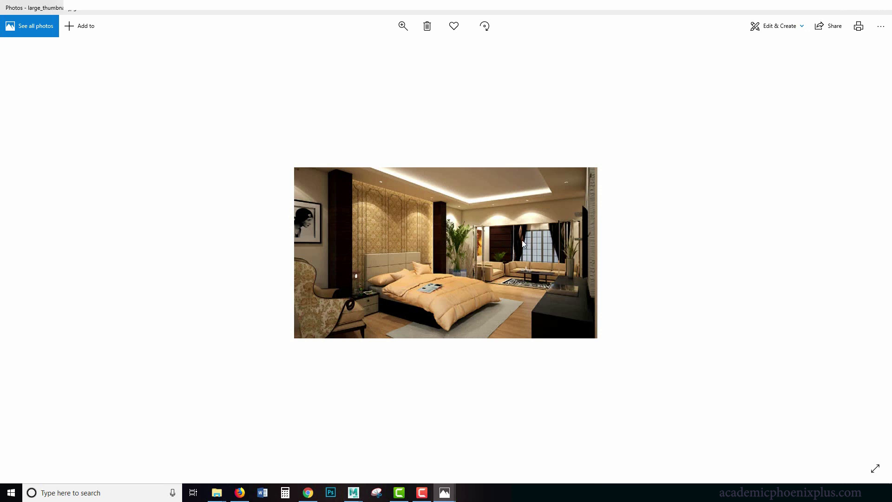
key(Right)
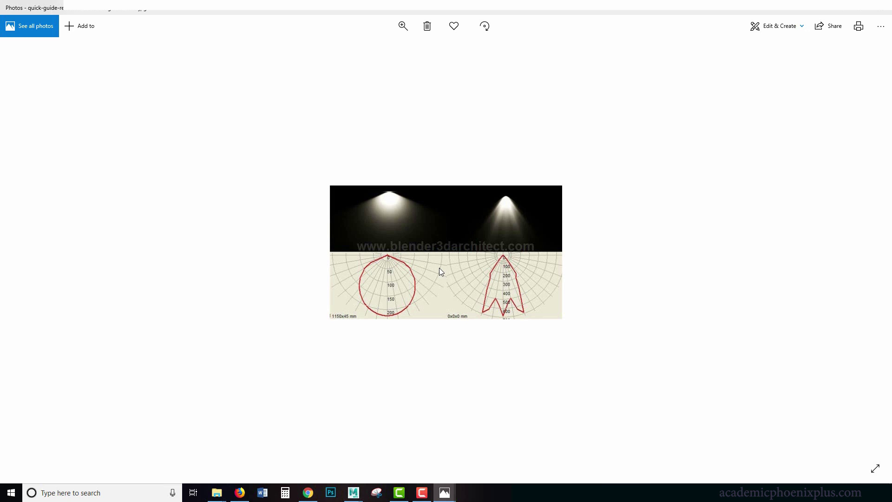
scroll(645, 205, down, 1)
scroll(636, 219, up, 1)
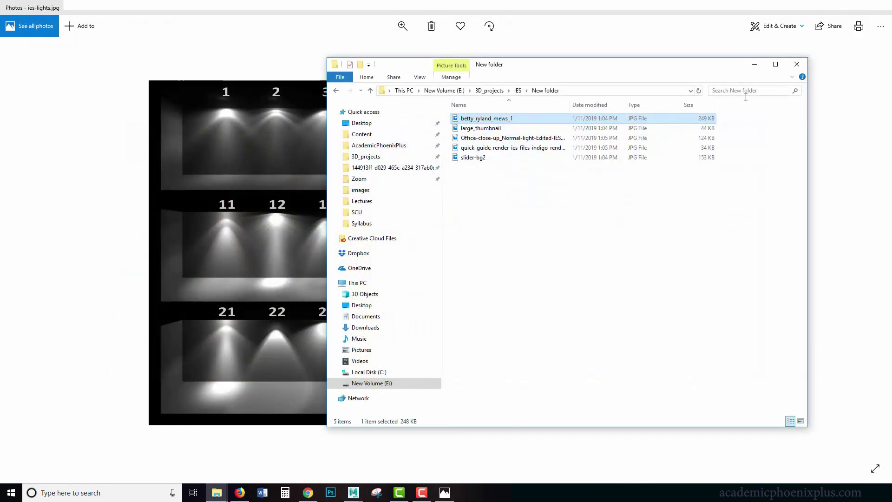
click(629, 27)
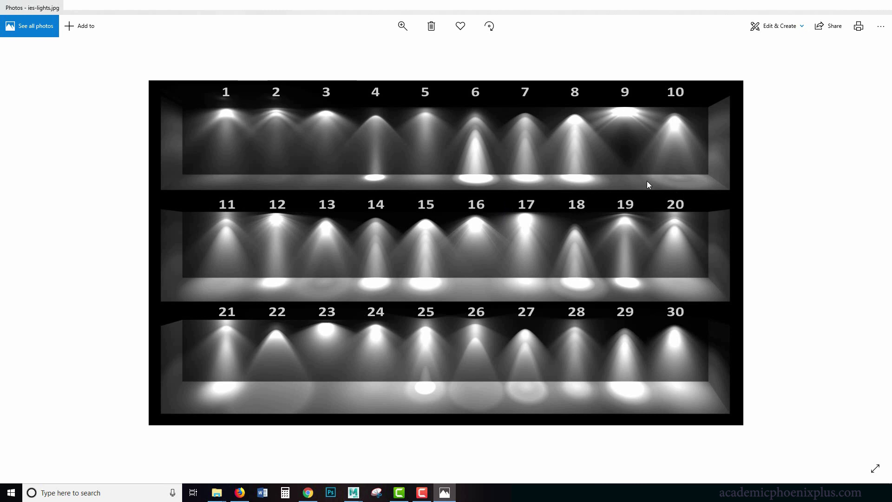
double_click(633, 14)
click(736, 20)
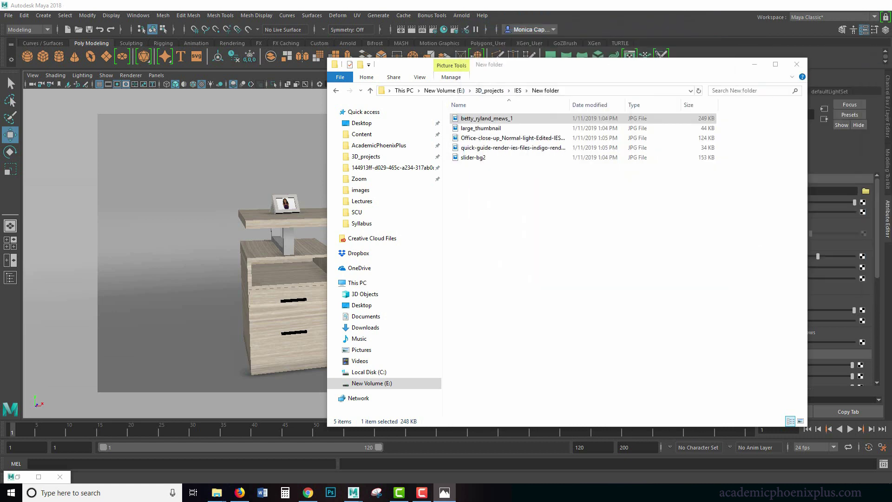
Add the IES folder to the project's sourceimages and load 1.IES as the photometric light's photometry file
click(245, 163)
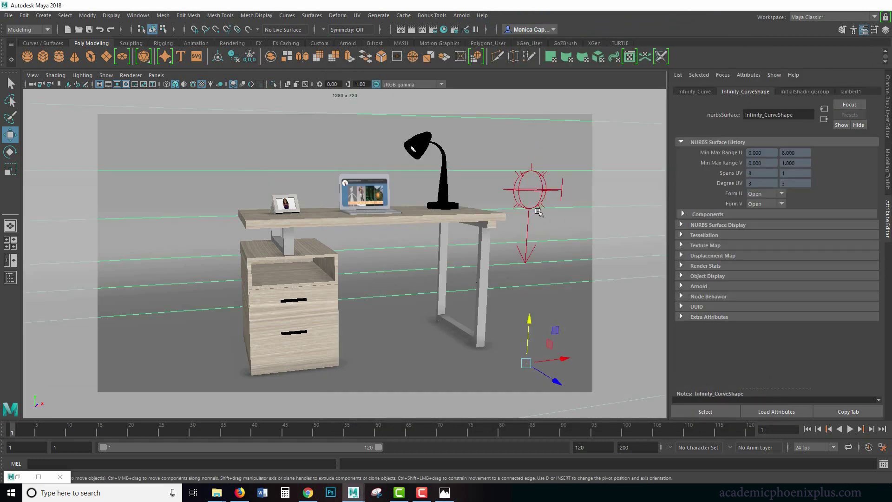
click(534, 191)
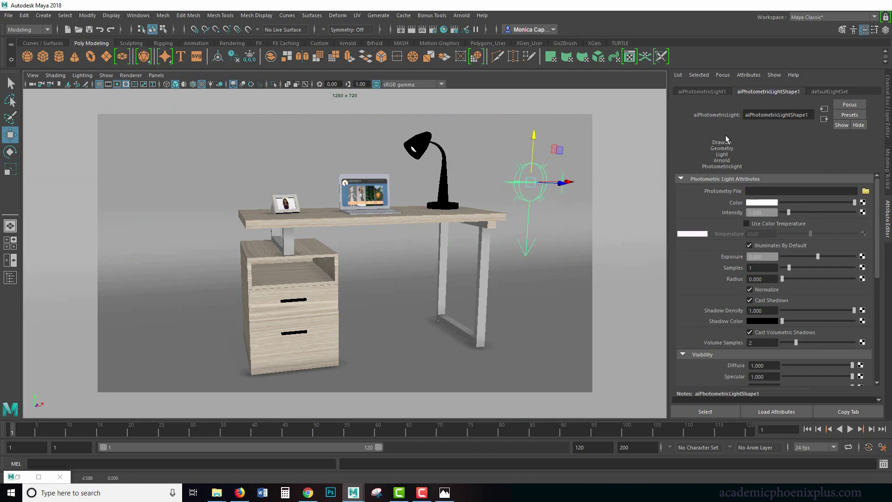
click(865, 191)
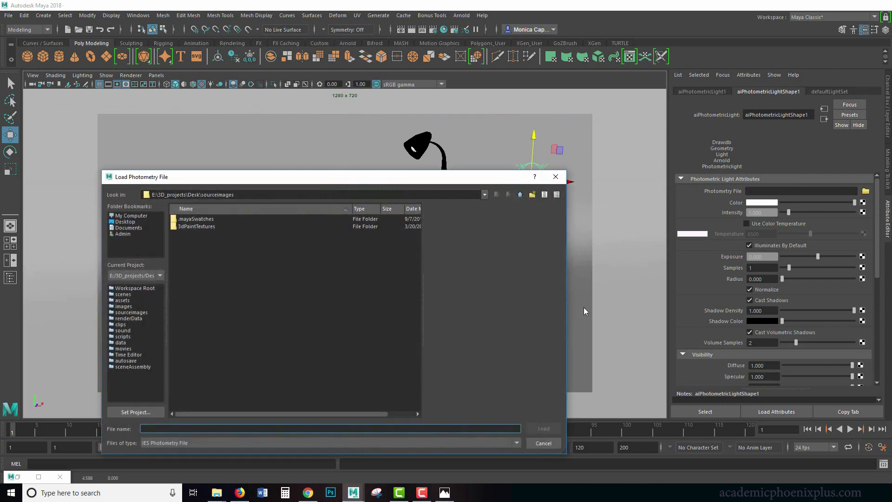
click(227, 260)
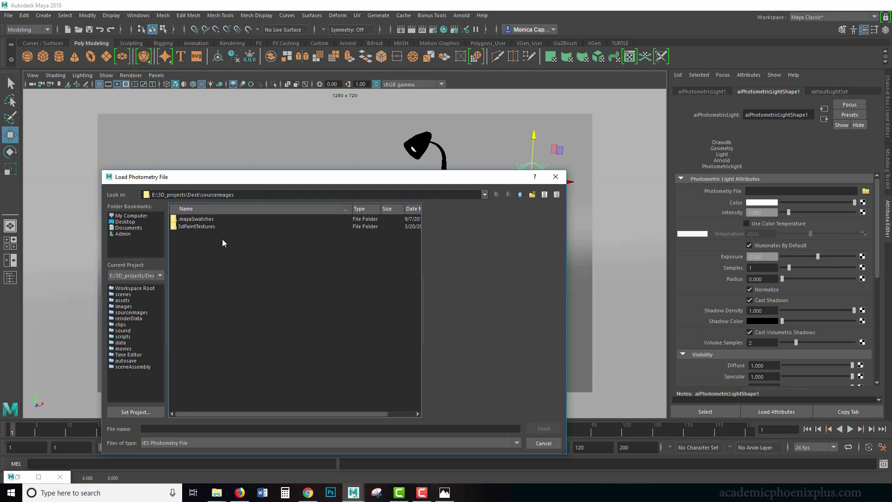
click(216, 492)
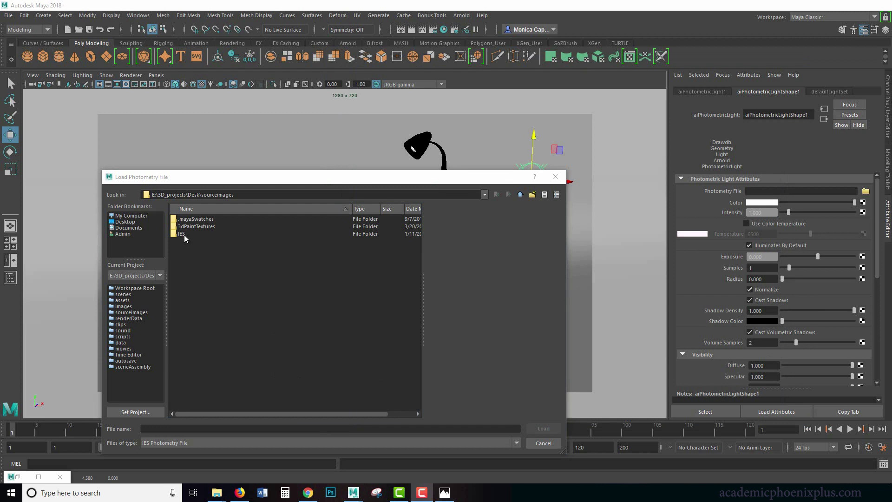
double_click(184, 235)
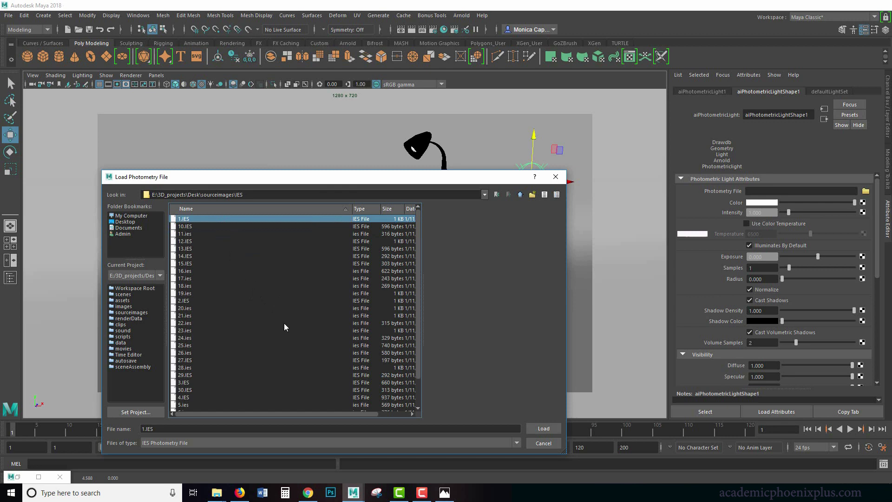
click(548, 428)
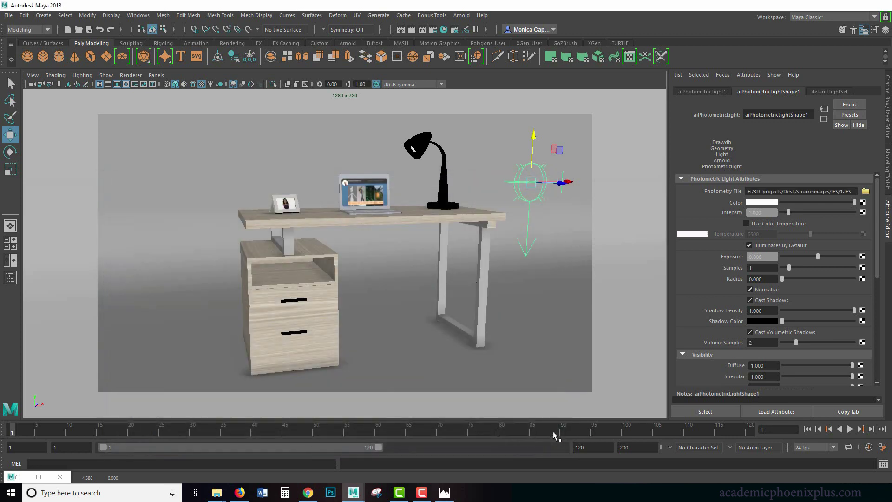
Preview the scene with the loaded IES profile in Arnold RenderView, then minimize the render view
click(461, 15)
click(461, 15)
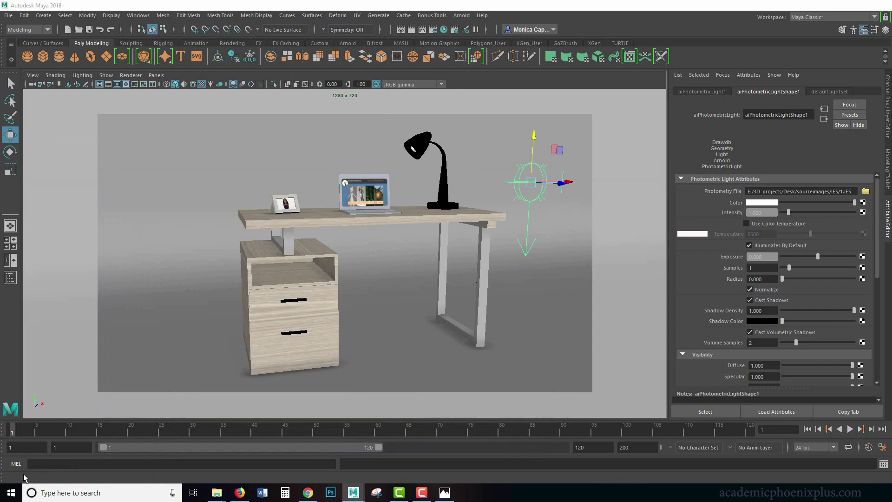
double_click(14, 476)
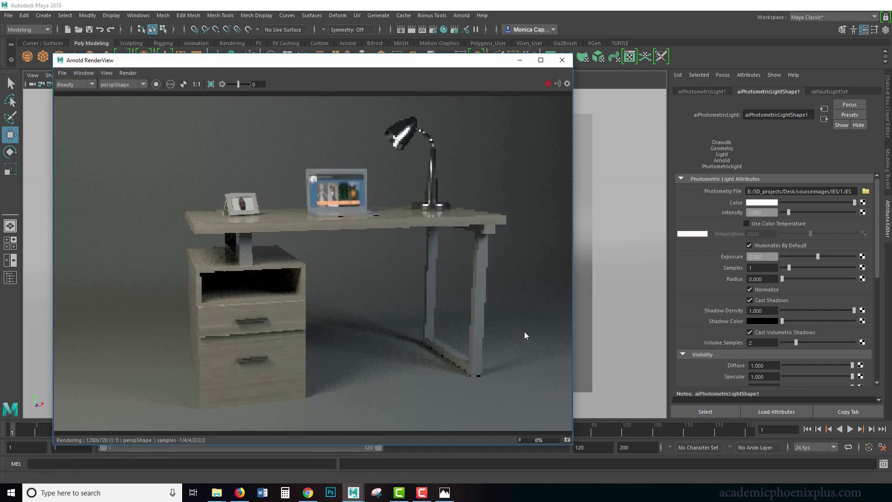
click(519, 60)
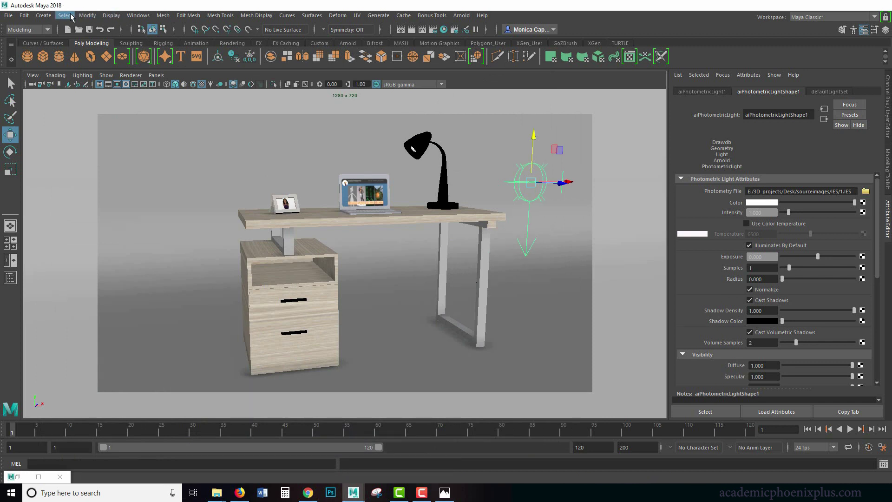
Hide aiAreaLight1 and aiAreaLight2 through the Outliner and reselect aiPhotometricLight1
click(138, 16)
click(154, 117)
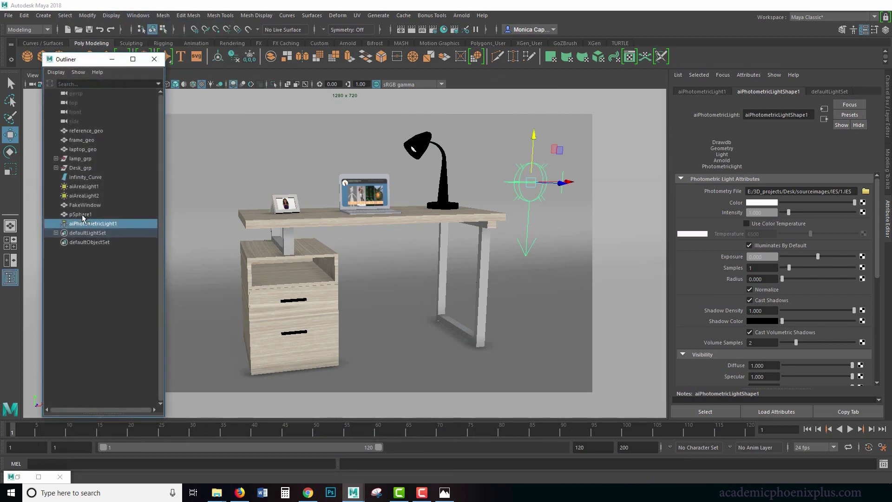
drag(91, 187, 92, 196)
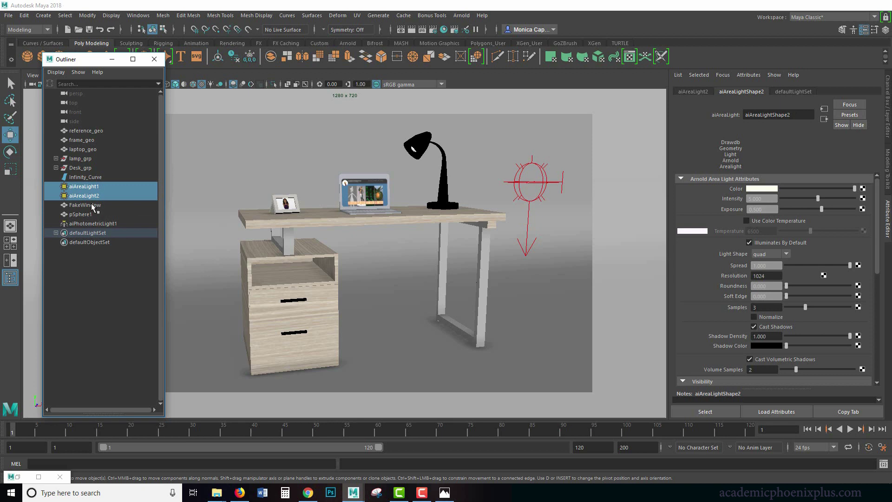
key(ctrl+h)
click(101, 223)
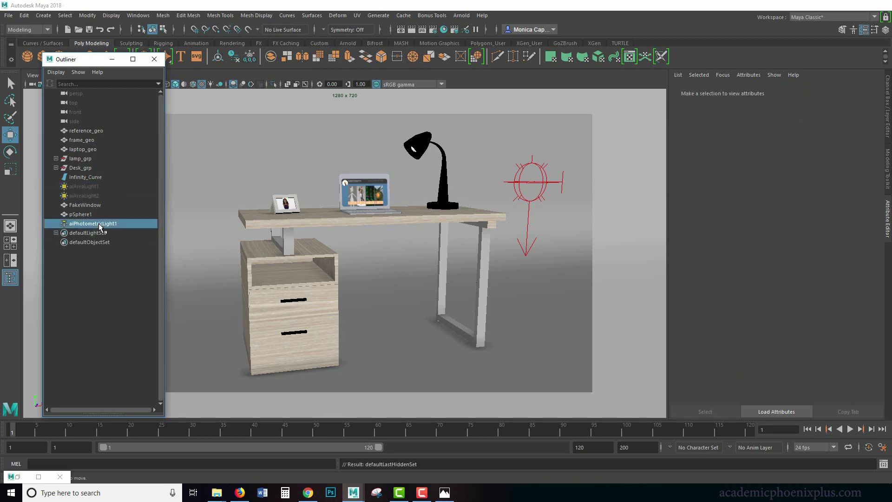
click(160, 60)
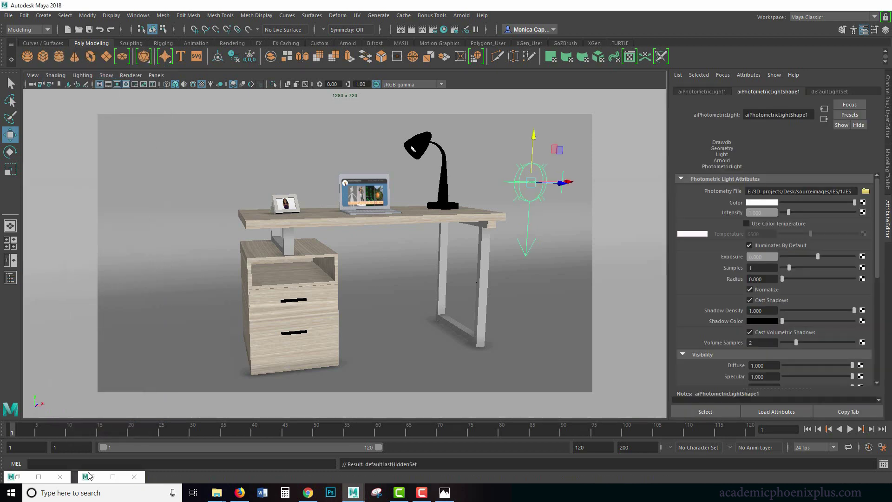
Restart the Arnold render and set the photometric light's intensity to 10
click(400, 29)
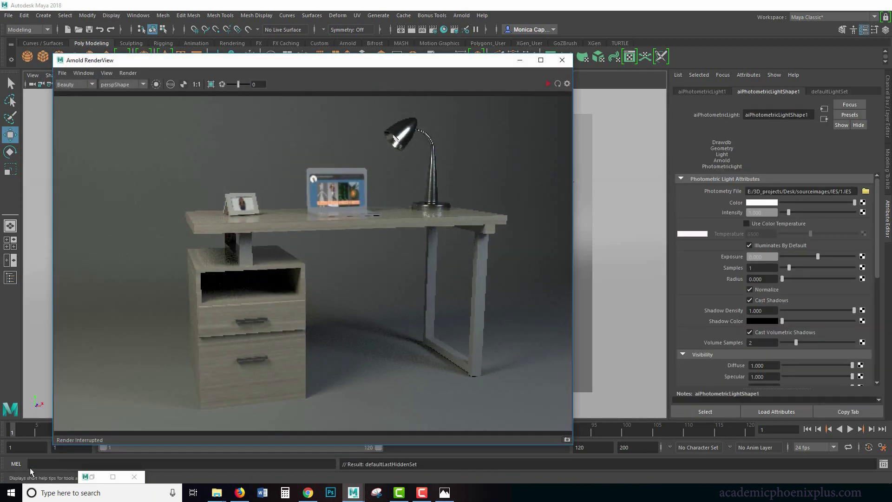
click(551, 85)
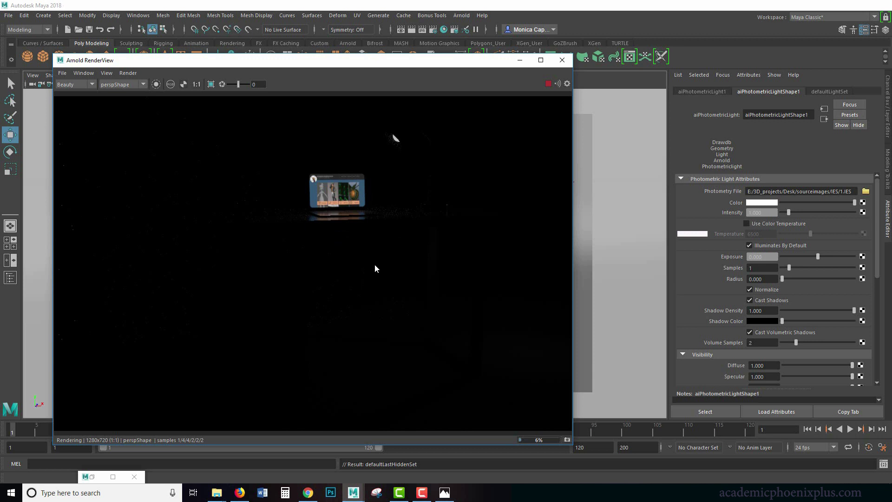
click(762, 213)
click(761, 212)
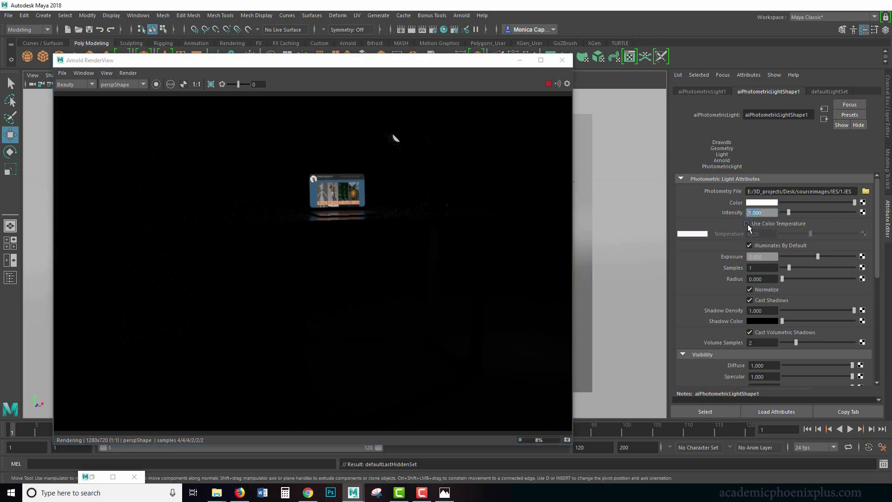
text(10)
key(Return)
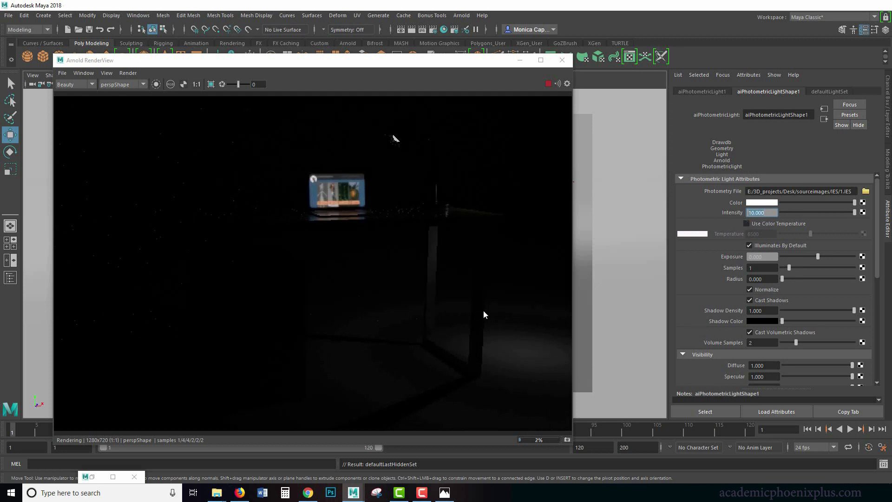
Set the photometric light's exposure to 2
click(770, 256)
text(2)
key(Return)
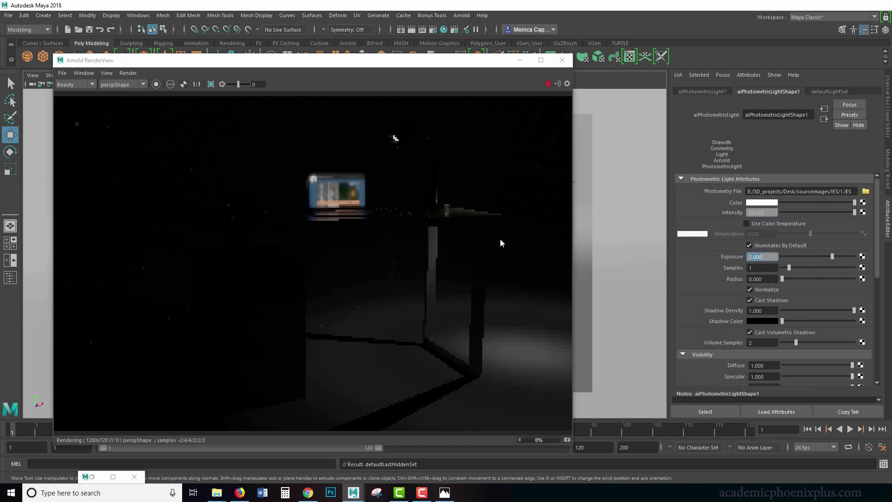
Minimize the render view and move the photometric light above and beyond the drawer end of the desk
click(520, 60)
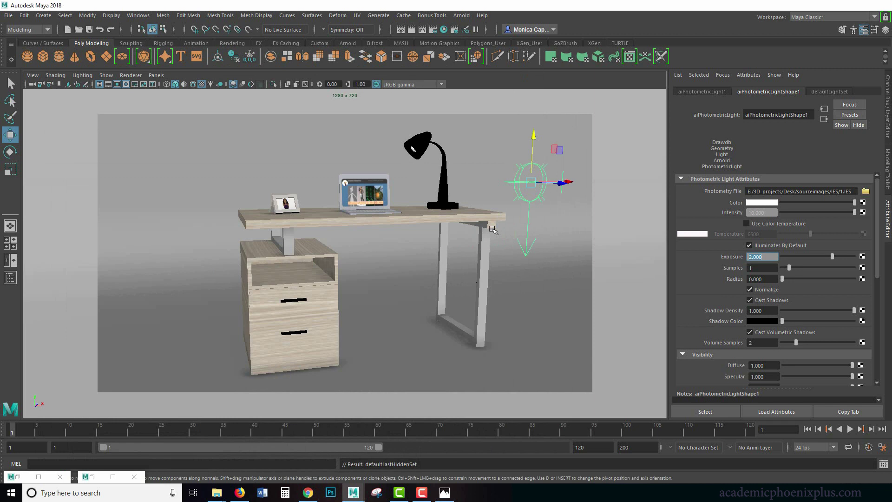
drag(528, 184, 425, 179)
alt+drag(488, 196, 225, 138)
drag(211, 107, 209, 96)
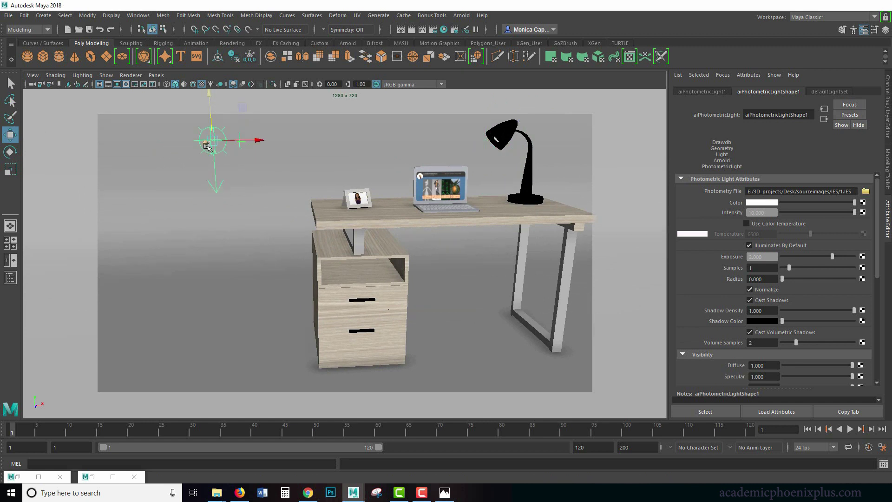
Run a live Arnold render and move the photometric light closer to the back wall beside the drawer end of the desk
mouse_move(210, 145)
mouse_down()
mouse_move(227, 136)
mouse_move(200, 143)
mouse_up()
double_click(18, 476)
drag(439, 71, 736, 65)
click(855, 78)
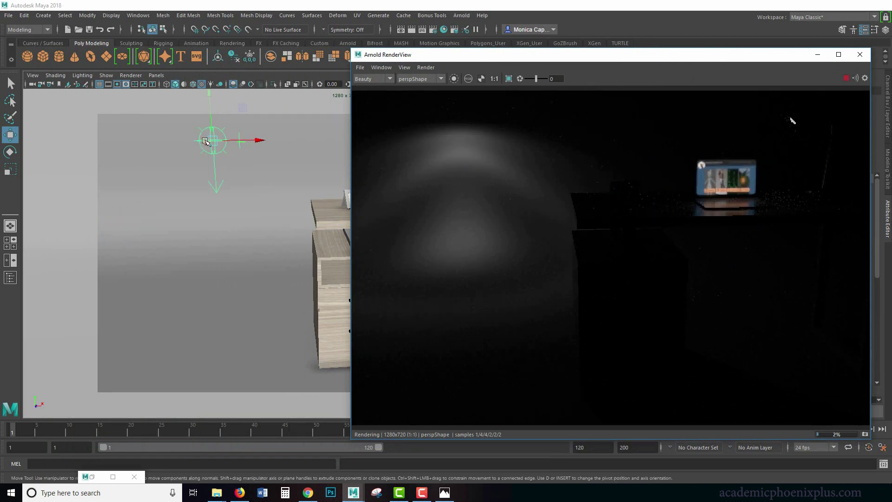
drag(211, 141, 210, 144)
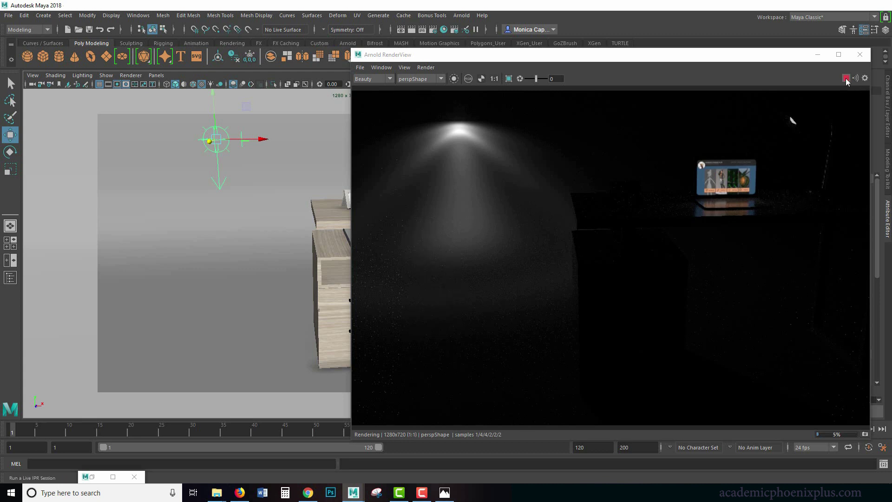
Load 2.IES as the photometric light's photometry file and render the scene again
click(817, 54)
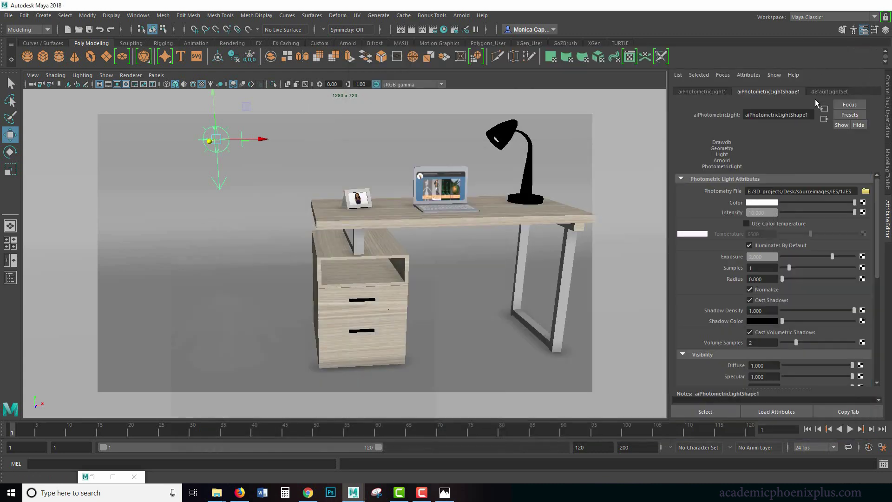
click(865, 191)
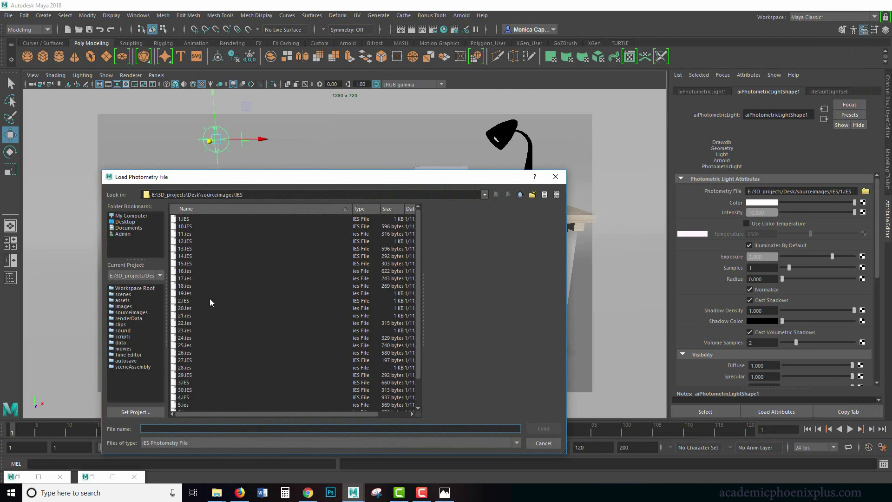
double_click(183, 302)
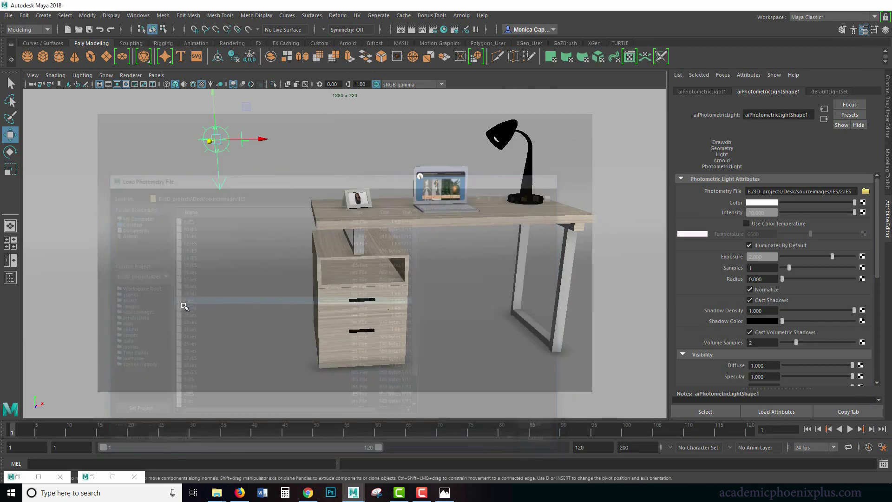
click(38, 477)
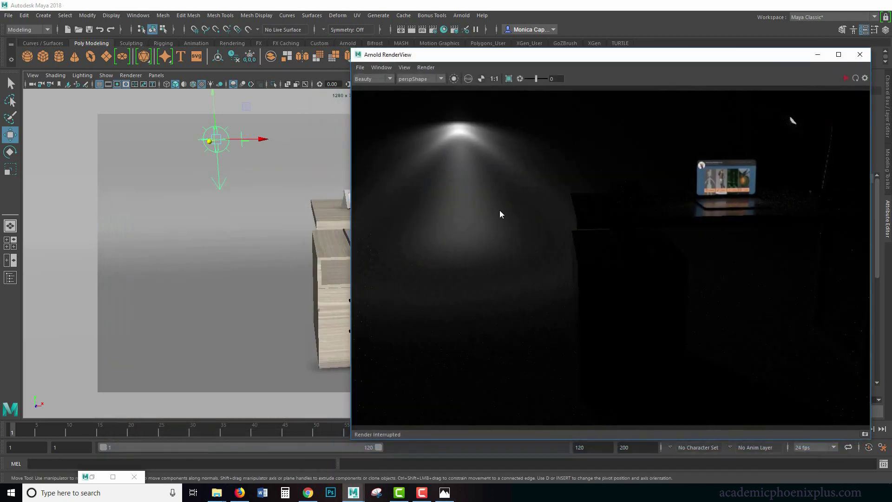
click(854, 78)
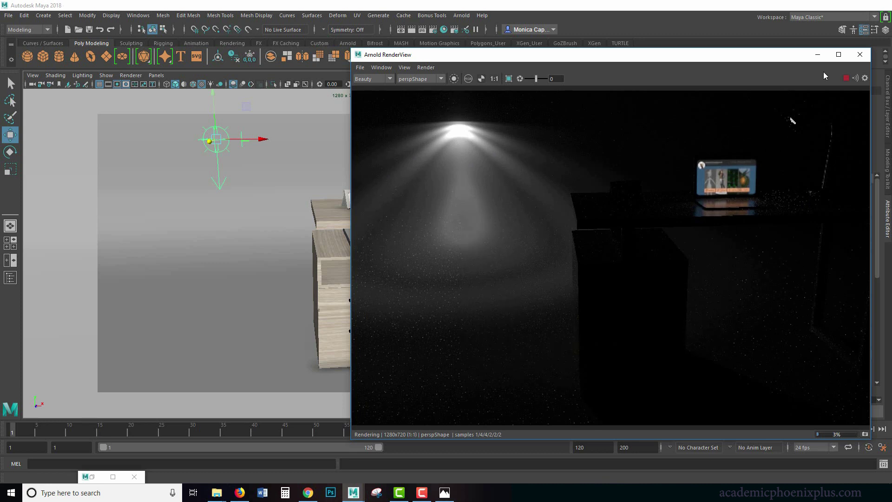
Replace the light's photometry file with 4.IES and rerun the render
click(818, 54)
click(865, 191)
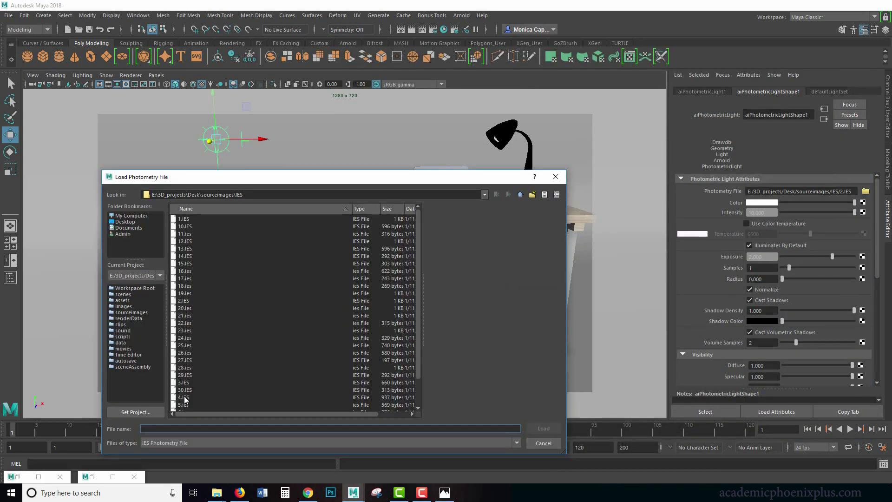
double_click(184, 399)
click(15, 477)
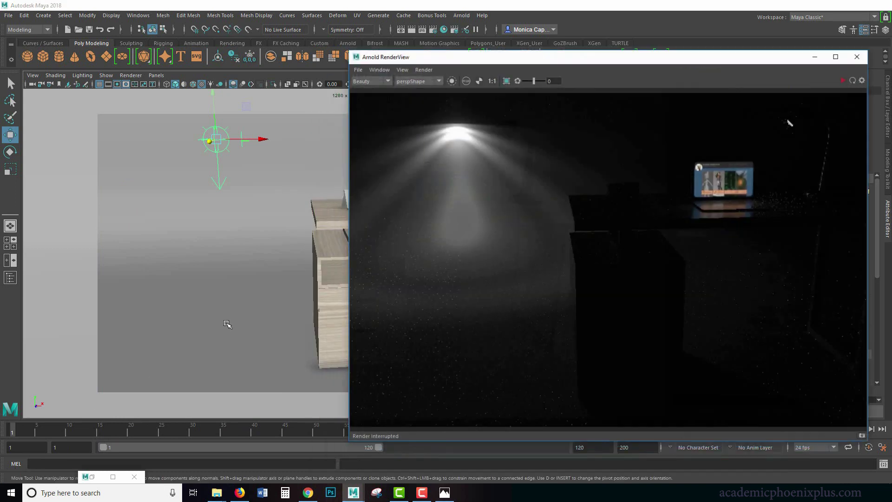
click(846, 78)
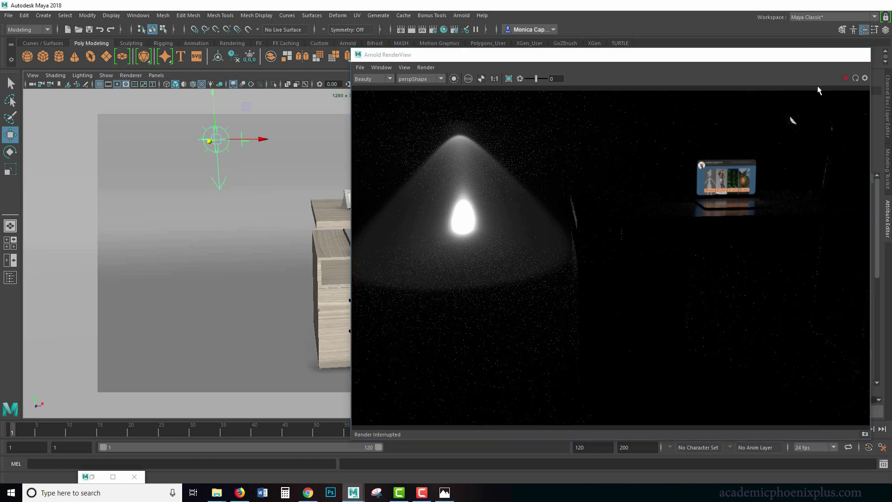
Switch the light's photometry file to 9.IES and render its light pattern
click(817, 55)
click(865, 191)
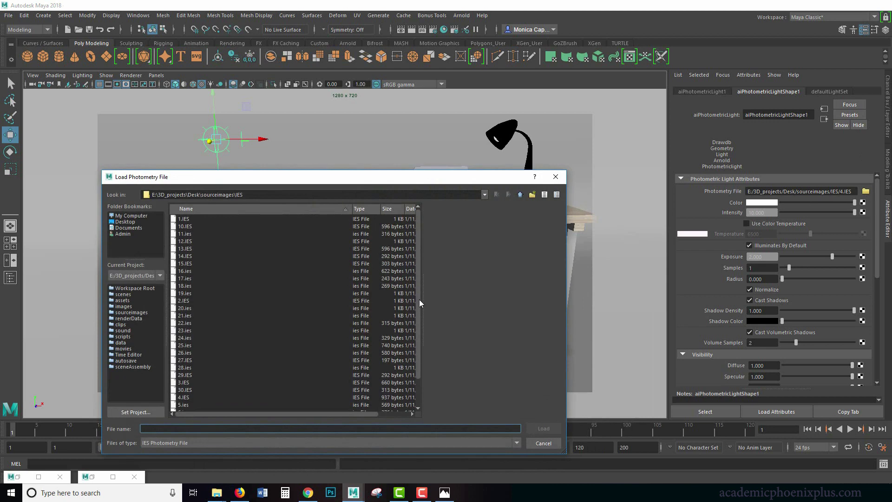
drag(419, 299, 380, 375)
double_click(186, 405)
click(17, 477)
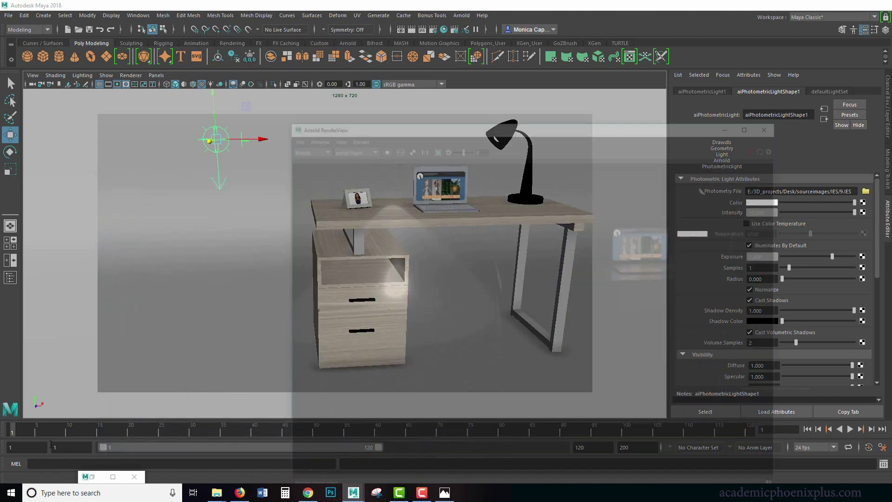
click(848, 78)
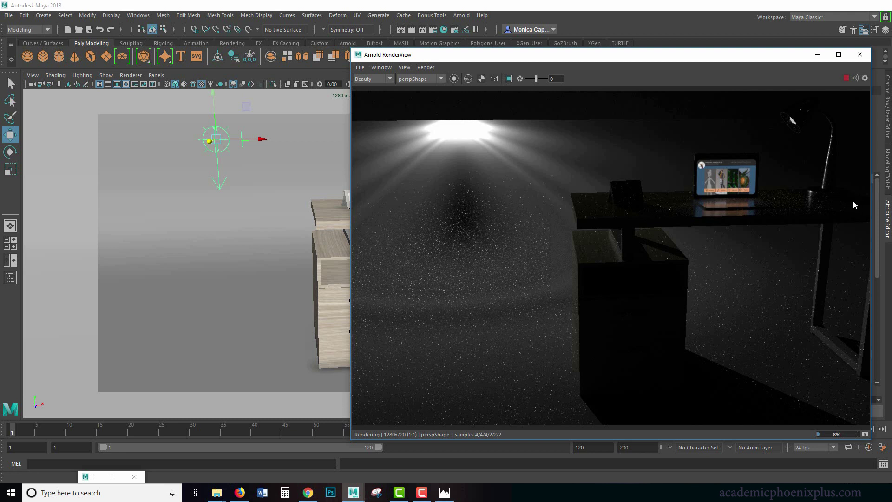
Load 14.IES as the photometry file, render its light pattern, and stop and minimize the render view
key(Escape)
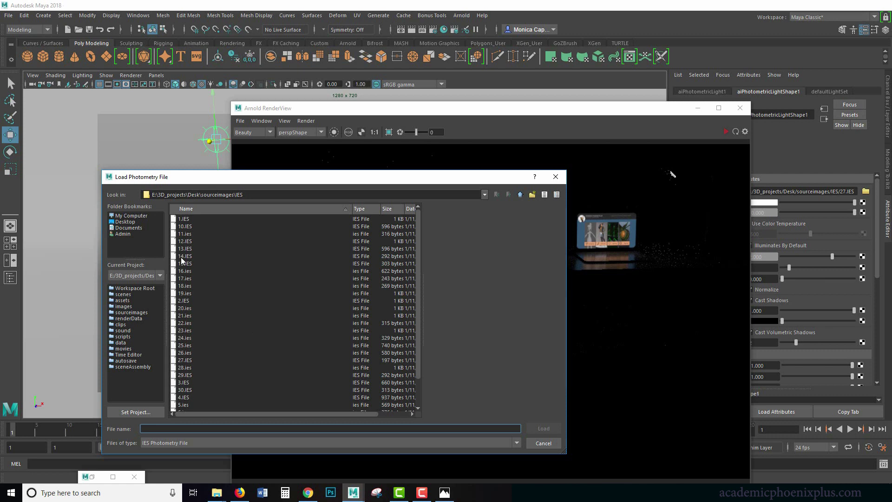
double_click(181, 257)
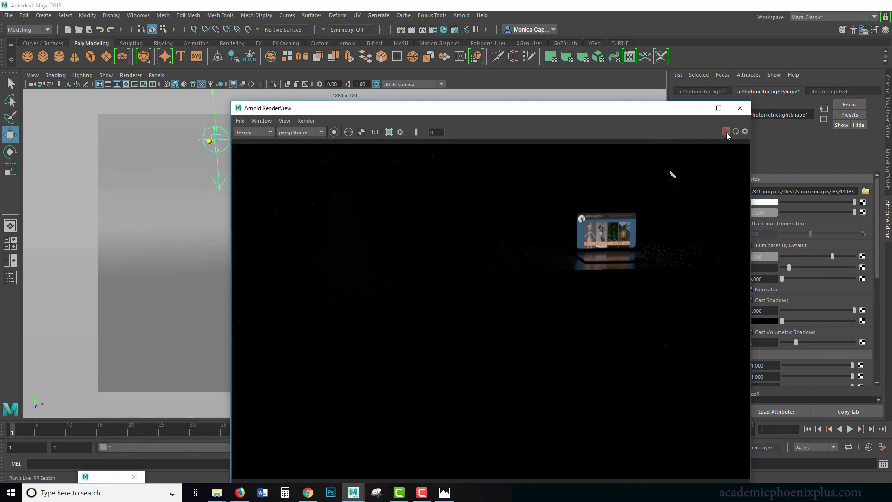
click(726, 131)
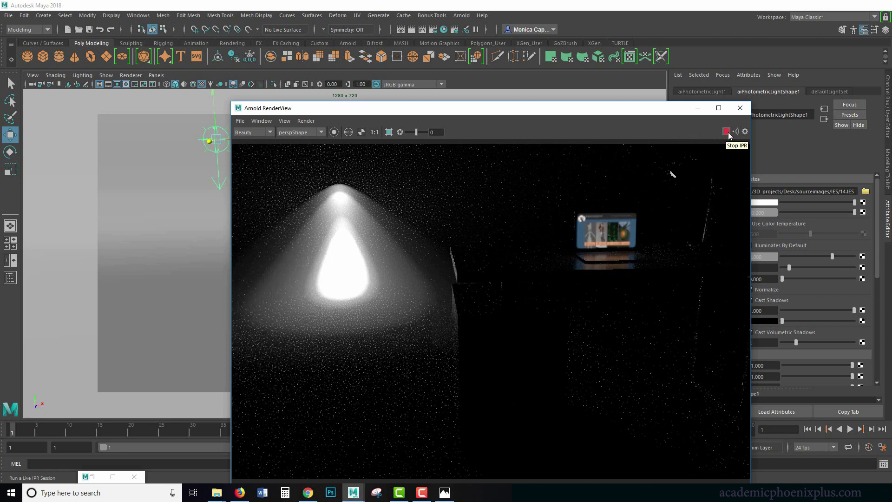
click(726, 132)
click(699, 111)
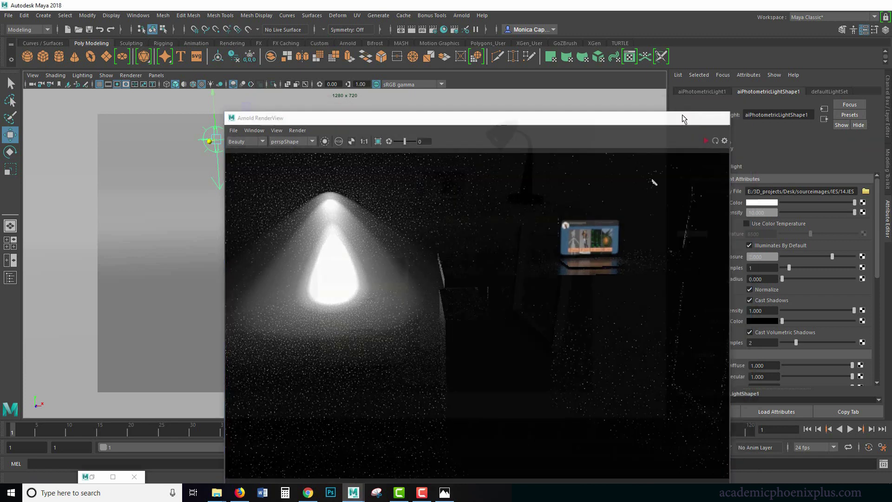
Move the photometric light into the desk lamp's head, rotate it to aim down toward the laptop, and rerun the render
middle_drag(306, 148, 526, 150)
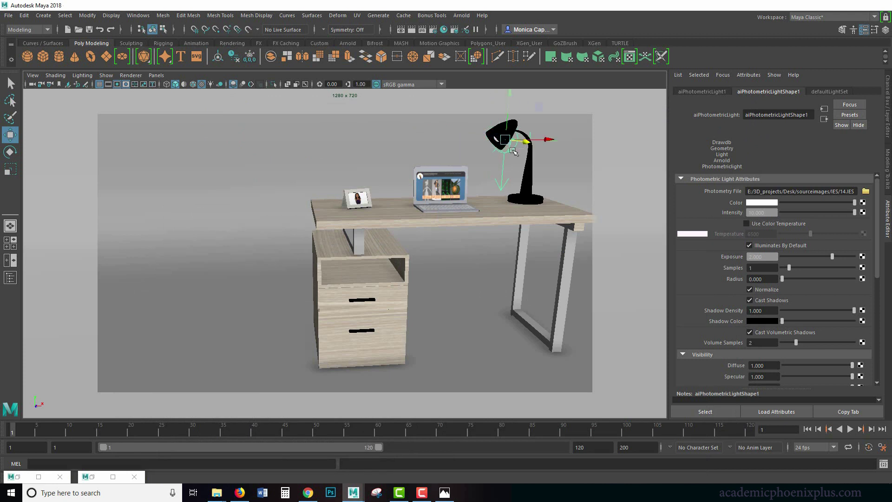
key(e)
key(w)
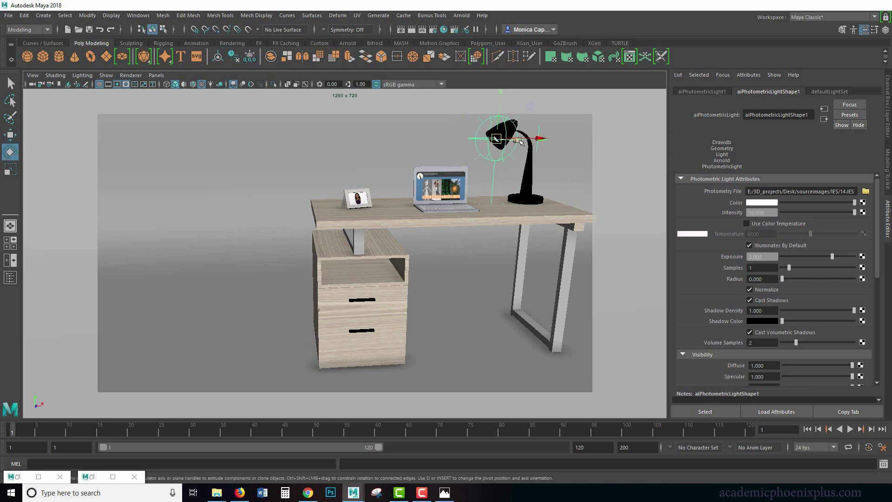
key(e)
mouse_move(496, 138)
mouse_down()
mouse_move(496, 100)
mouse_move(494, 140)
mouse_up()
key(w)
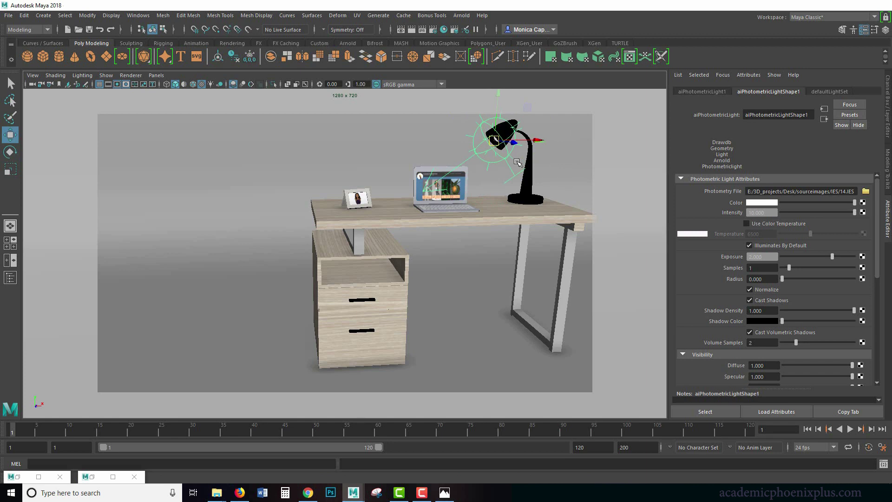
click(16, 478)
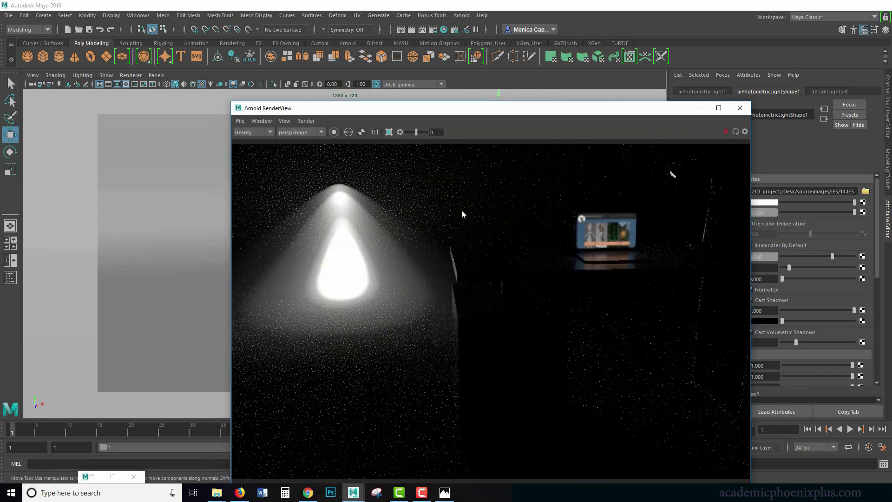
click(726, 132)
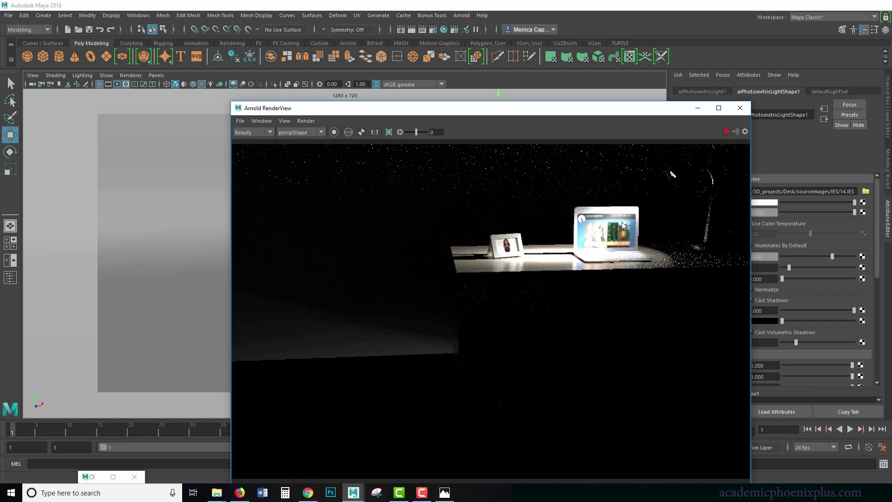
Move the render view clear of the light's attributes and set the photometric light's exposure to 1
drag(633, 108, 522, 104)
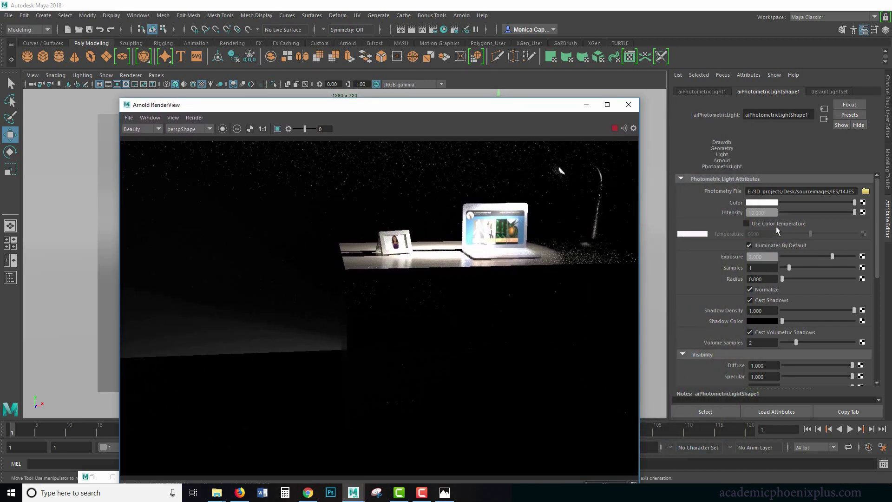
click(762, 212)
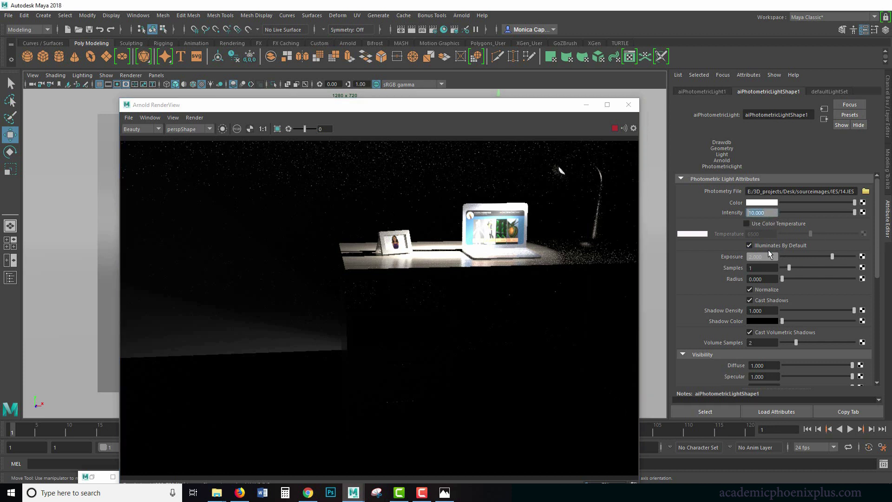
key(Tab)
text(1)
key(Return)
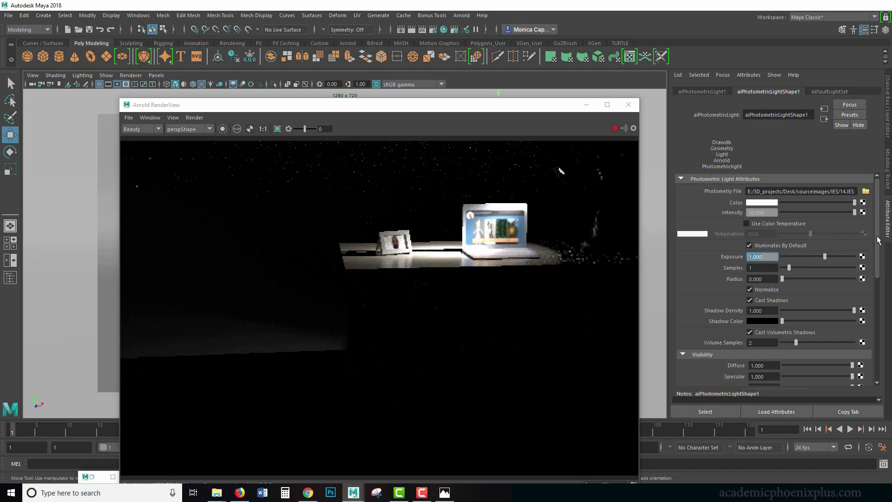
Enable Use Color Temperature on the photometric light and warm the temperature to 4716
scroll(879, 244, down, 1)
scroll(877, 239, up, 1)
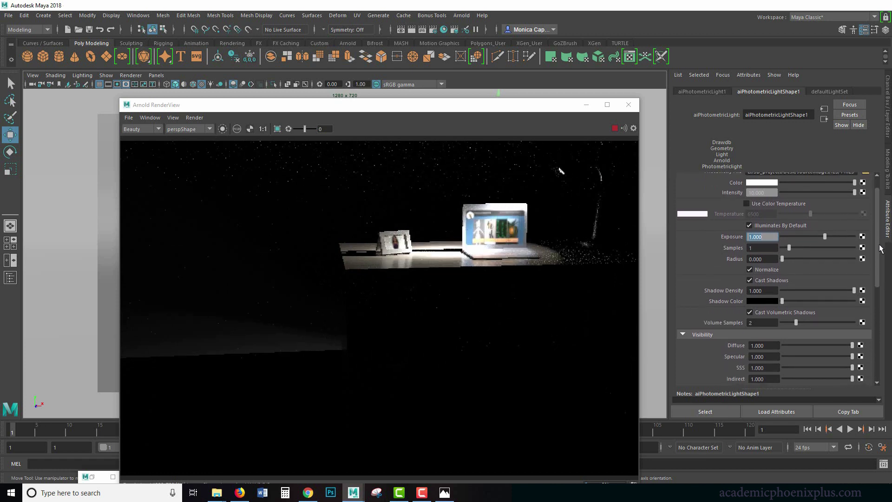
scroll(873, 230, down, 5)
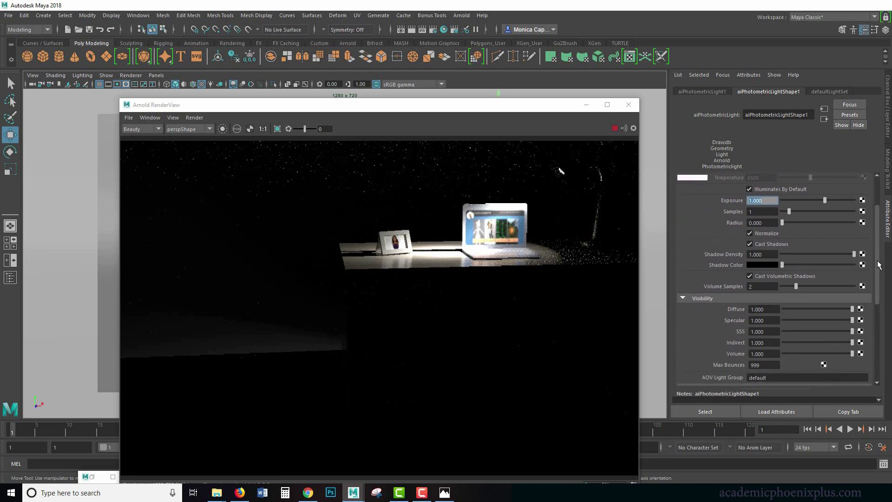
scroll(875, 218, up, 5)
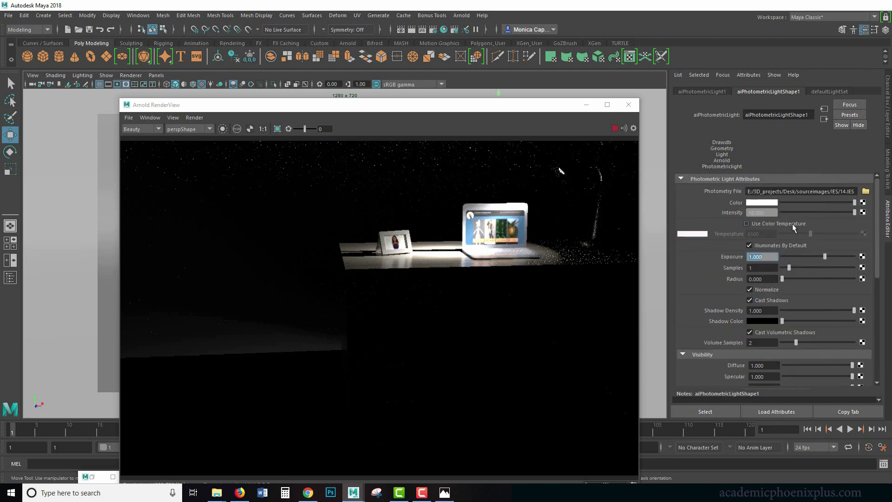
click(773, 223)
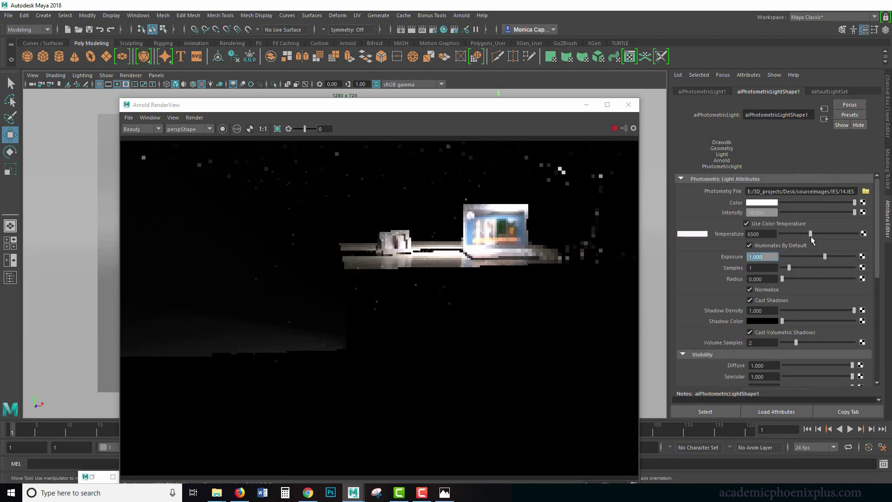
drag(810, 235, 800, 235)
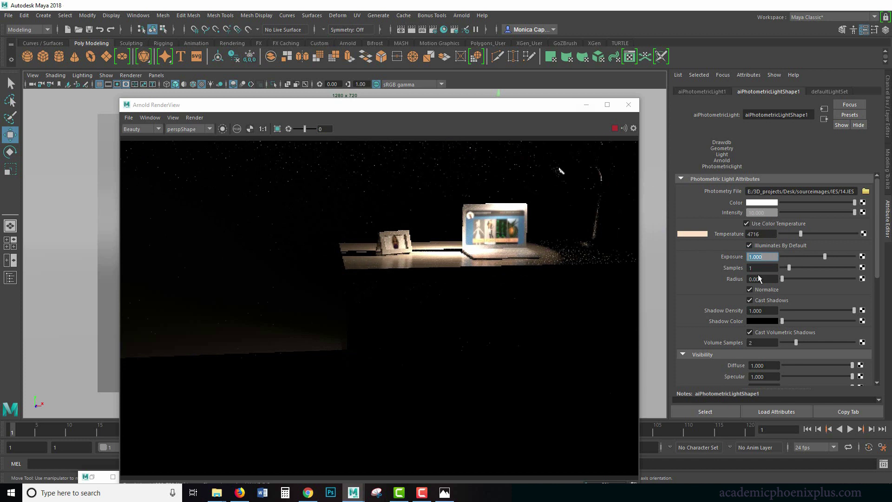
Set the photometric light's intensity to 5
click(764, 213)
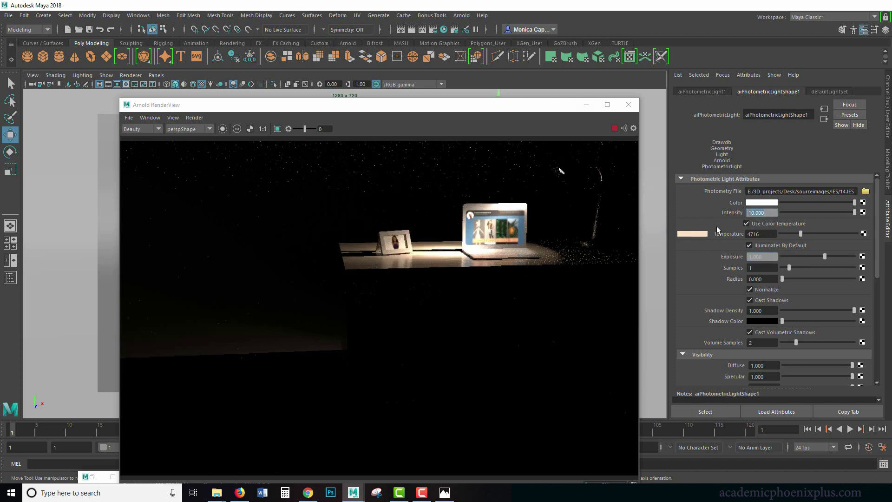
text(5)
key(Return)
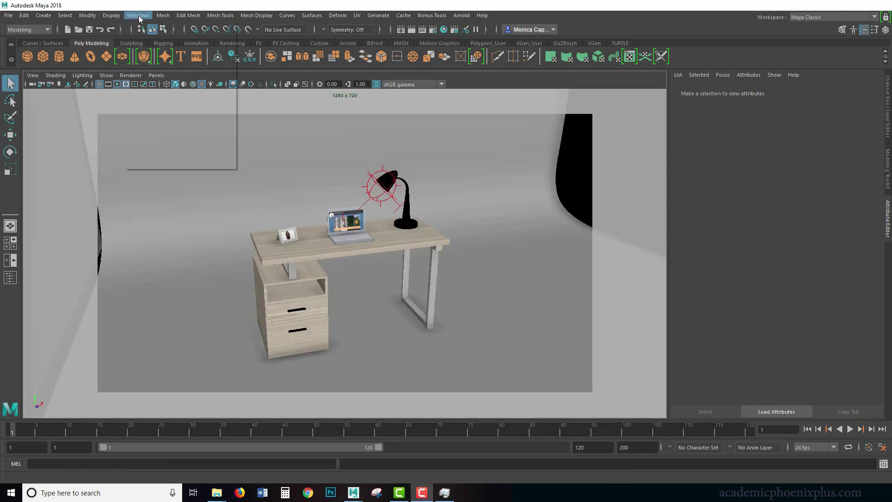
Unhide aiAreaLight1 and aiAreaLight2 through the Outliner, then minimize the Outliner
click(138, 15)
click(182, 115)
click(85, 186)
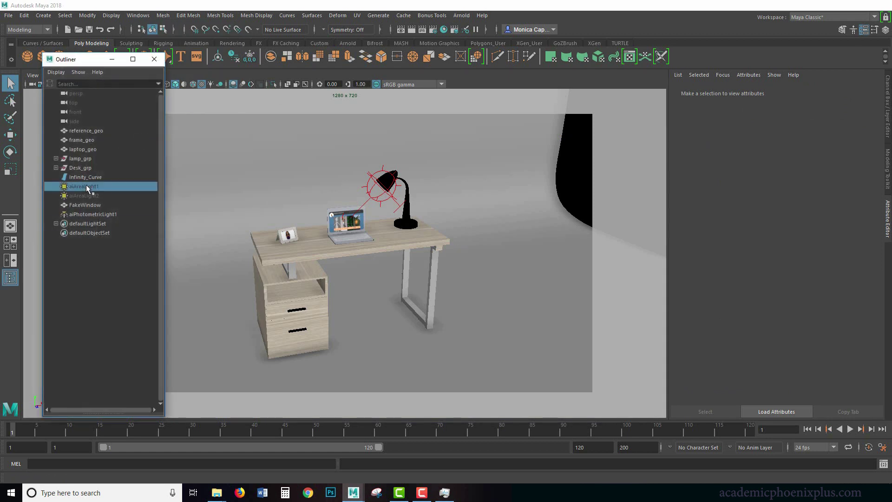
shift+click(91, 196)
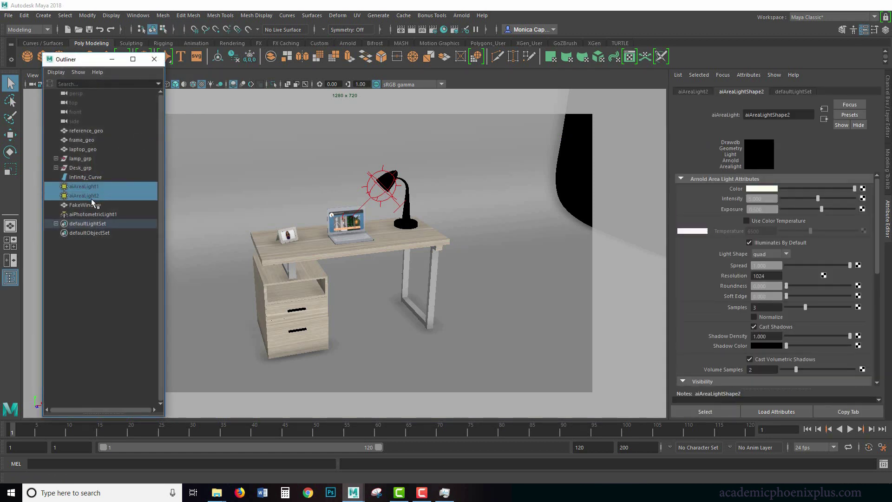
key(shift+h)
click(111, 59)
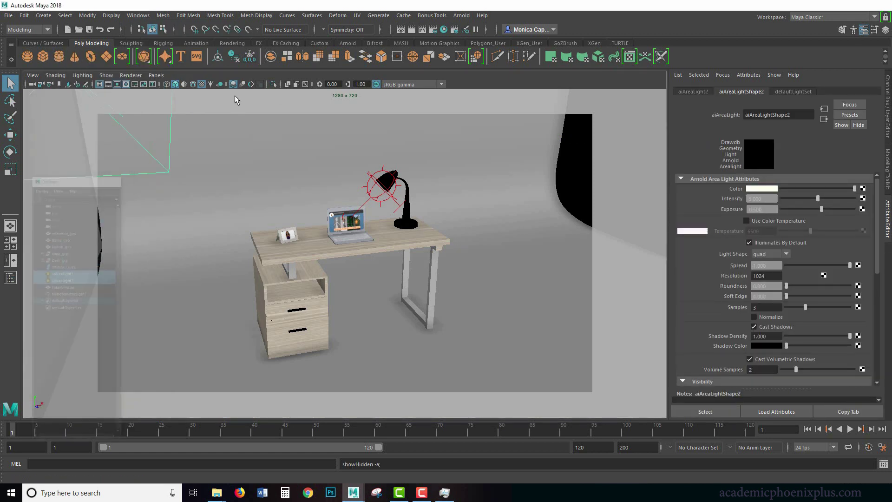
Render the desk scene with the area lights unhidden in Arnold RenderView, and minimize the render window
click(461, 15)
click(469, 24)
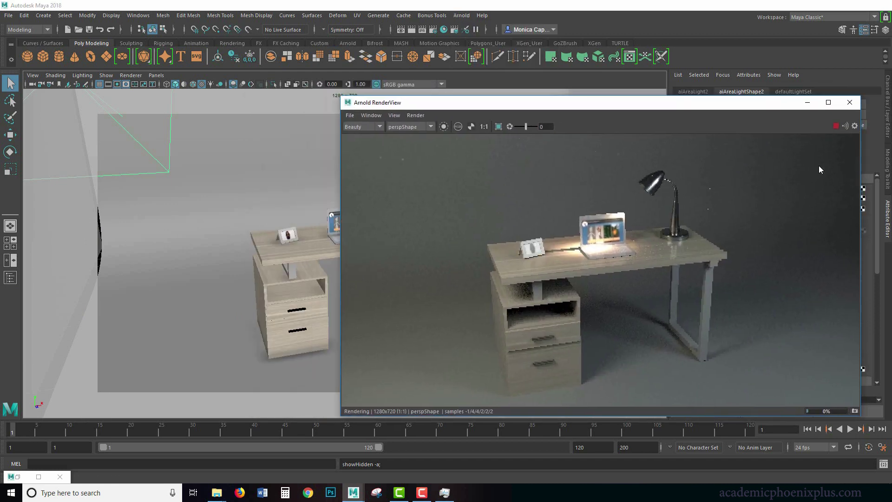
click(807, 102)
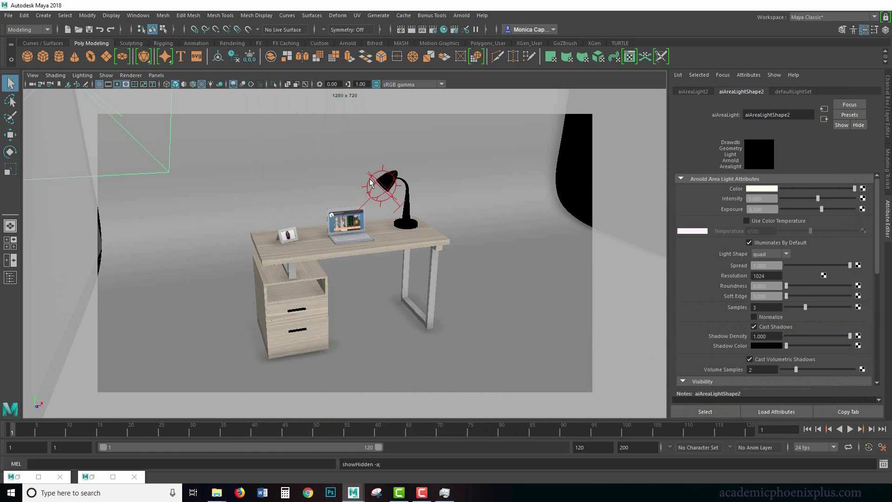
Rotate the photometric light in the desk lamp slightly so it aims towards the picture frame
click(372, 189)
key(e)
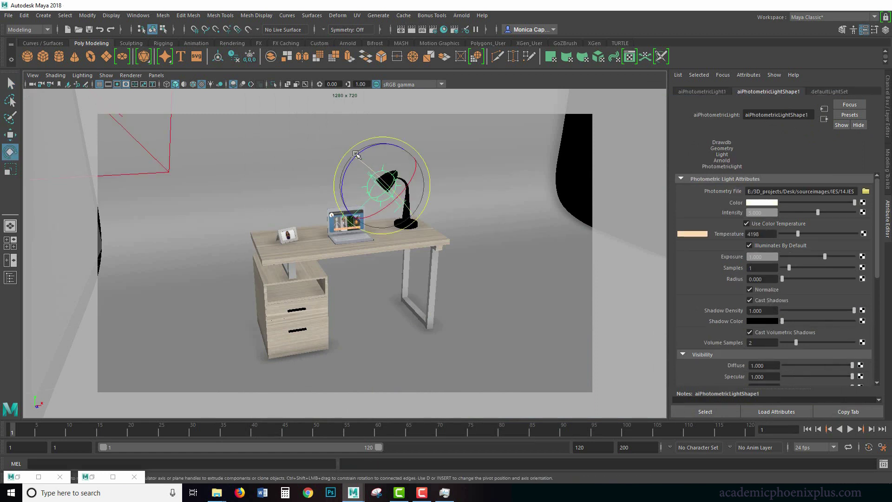
mouse_move(368, 150)
mouse_down()
mouse_move(378, 149)
mouse_move(364, 153)
mouse_up()
Restore the minimized render view, render the rotated light and move the window clear of the light's attributes
click(24, 476)
click(24, 476)
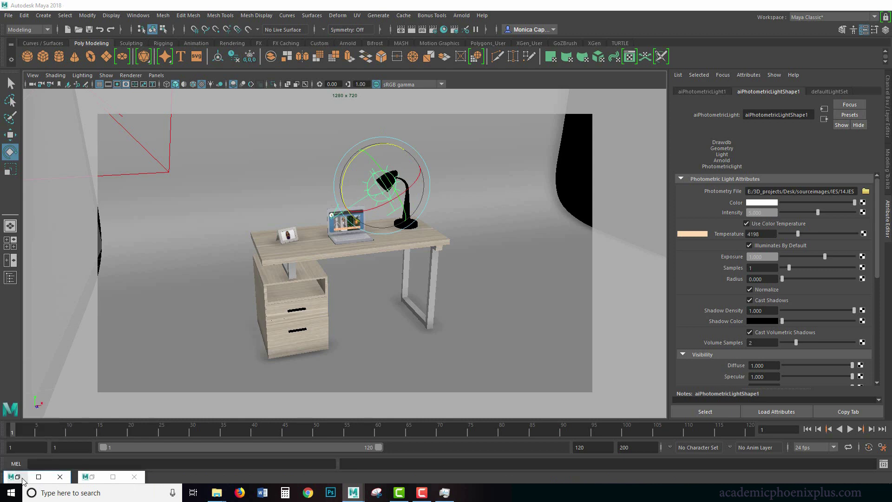
click(97, 480)
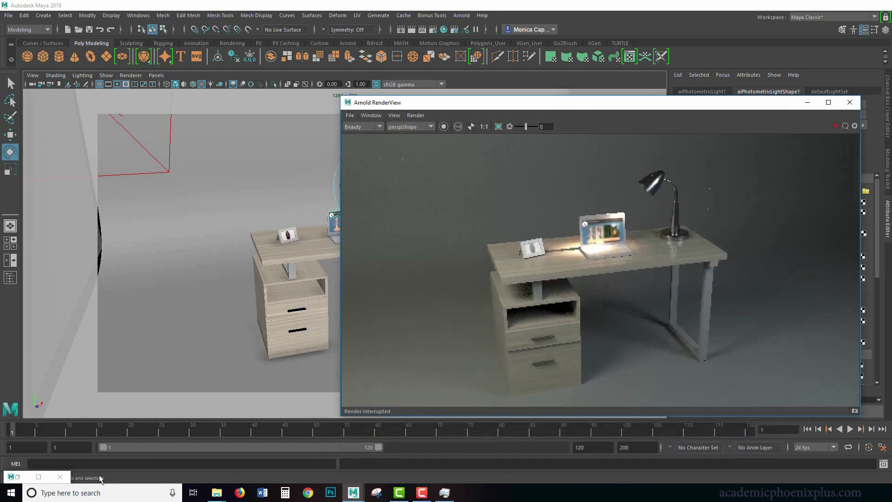
click(835, 126)
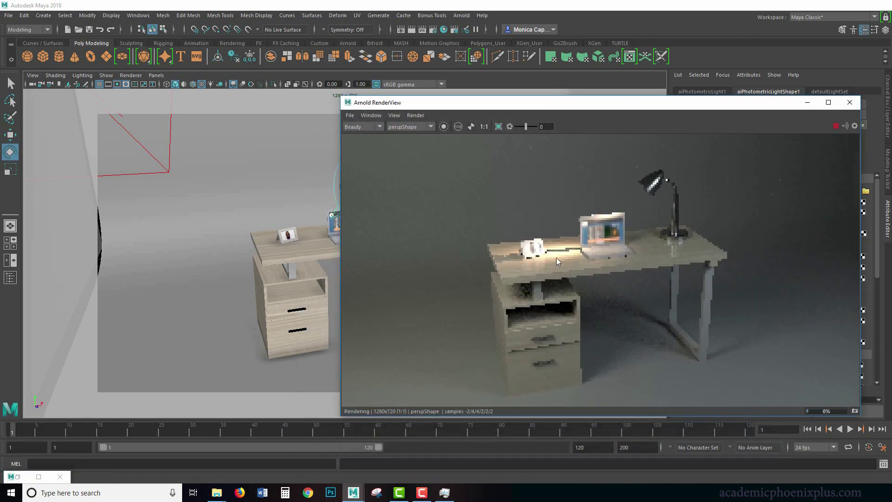
drag(679, 106, 429, 127)
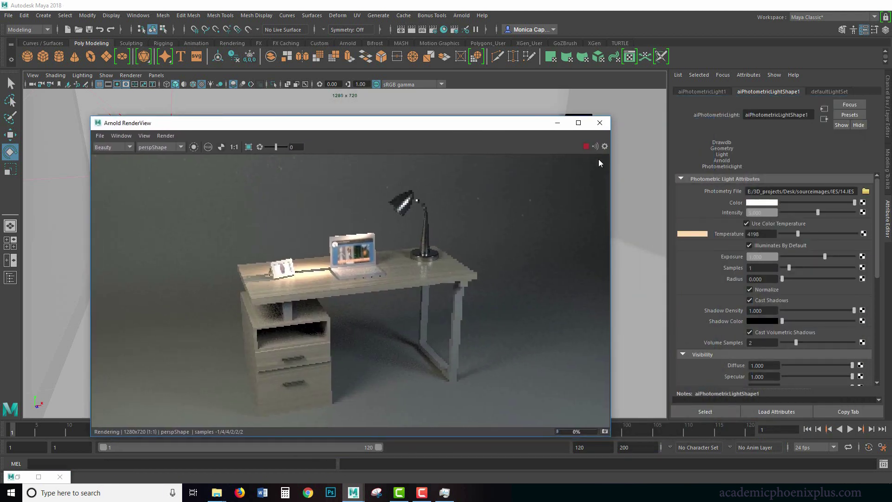
Stop the render, set the photometric light's intensity to 3 and restart the render
click(586, 147)
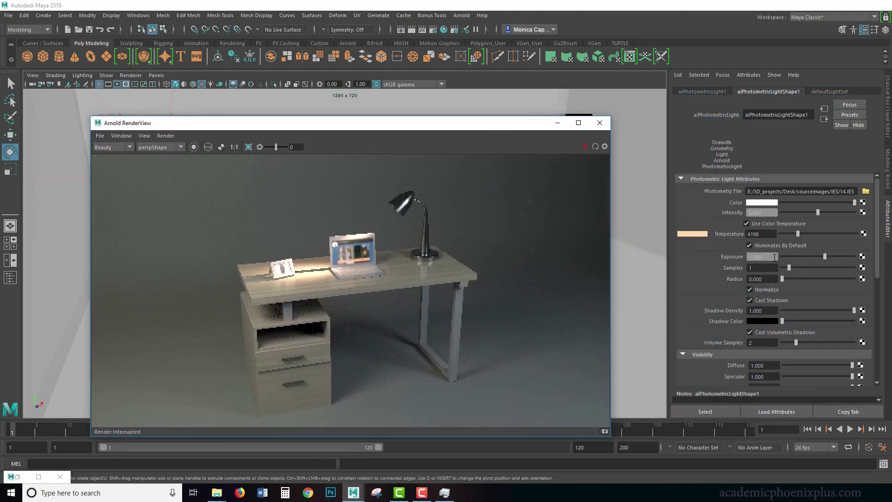
click(758, 213)
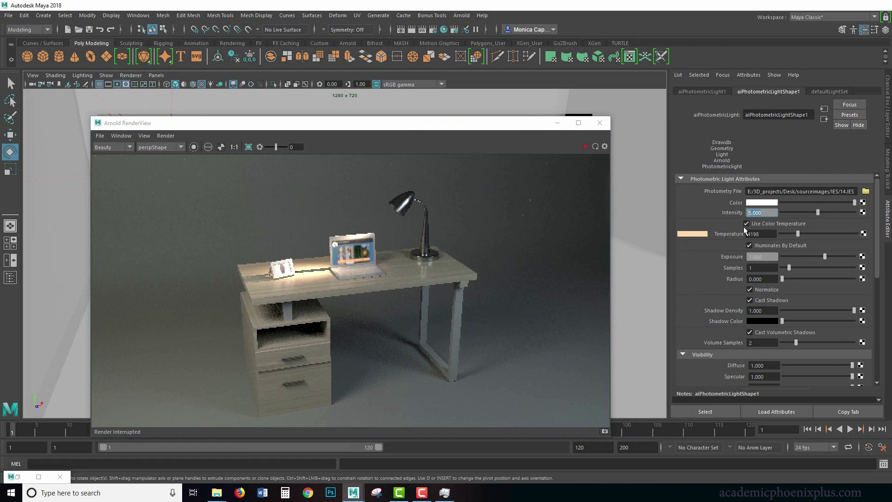
text(3)
key(Return)
click(585, 146)
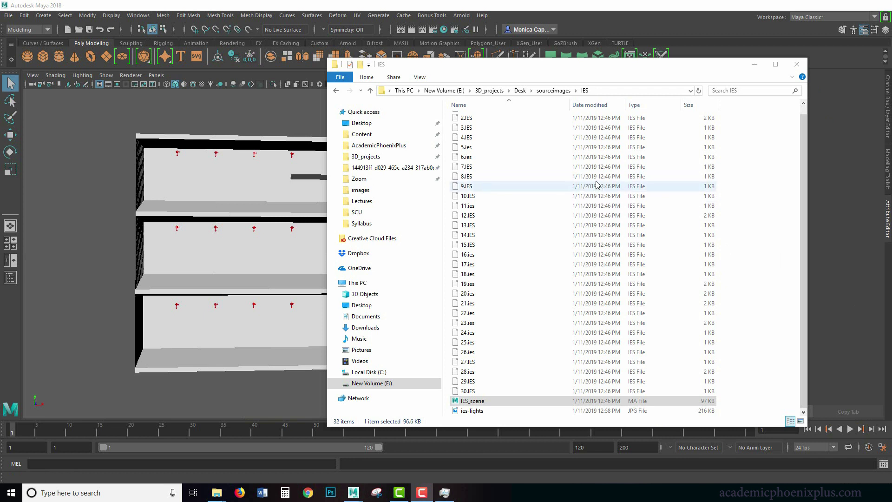
Put the IES file folder away and examine the photometry files of several lights on the top shelf of the IES scene
click(601, 73)
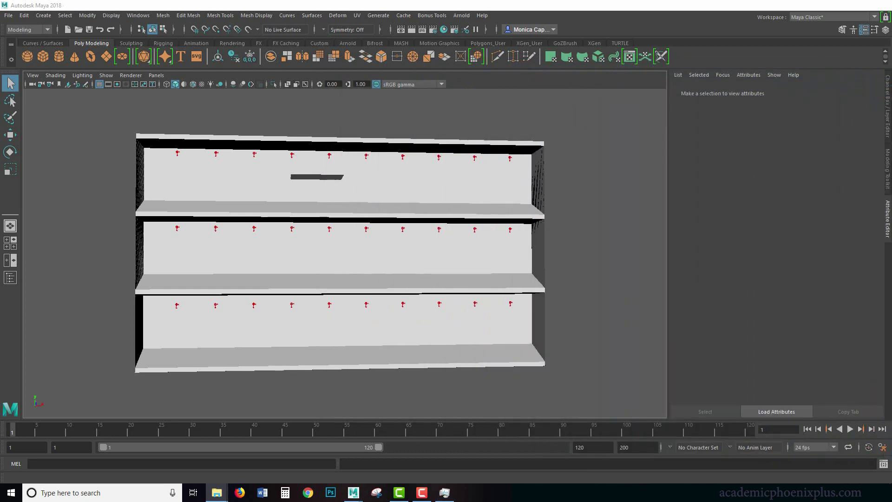
click(495, 200)
click(553, 188)
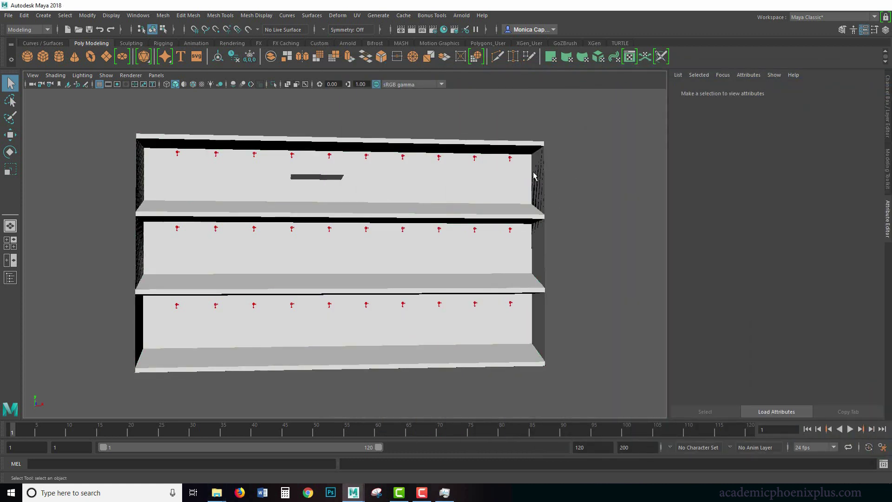
click(510, 158)
click(440, 159)
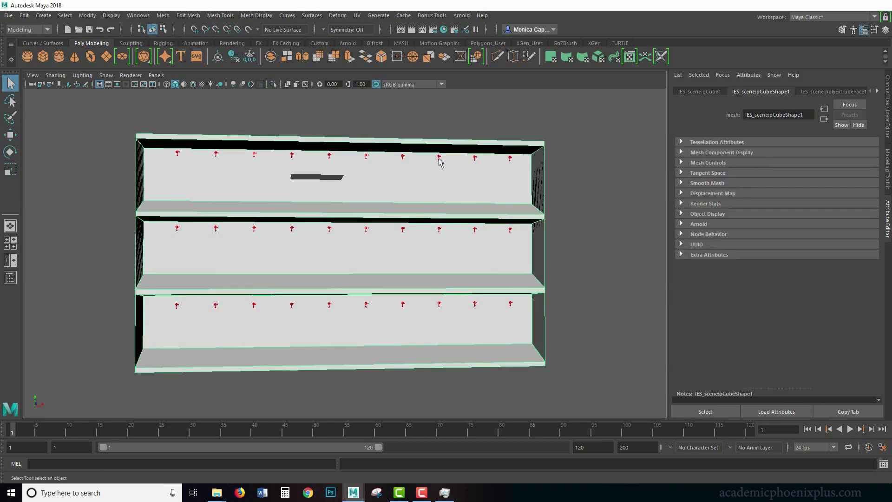
click(439, 159)
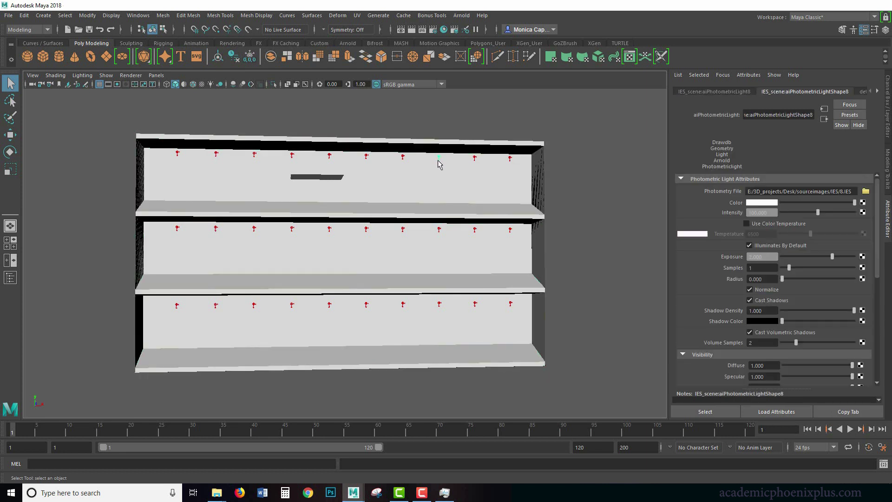
click(178, 153)
click(216, 155)
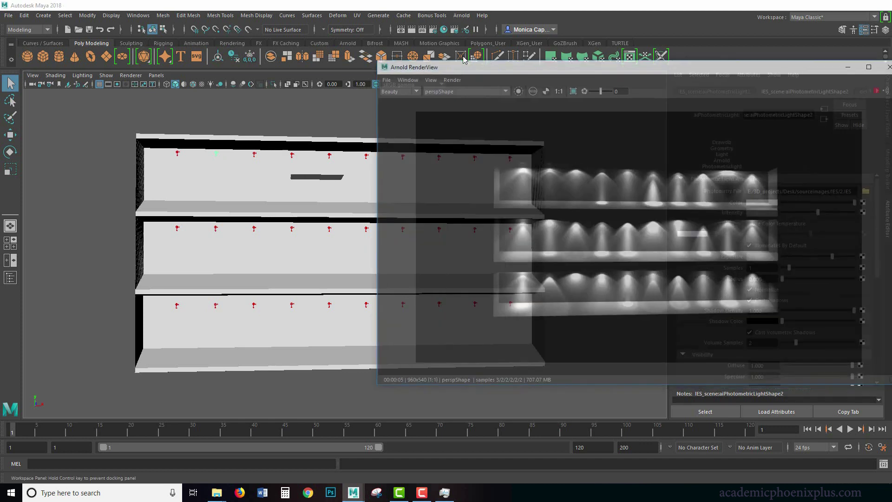
Move the render view clear of the light attributes and examine the shelves' IES light patterns closer up
drag(515, 70, 247, 93)
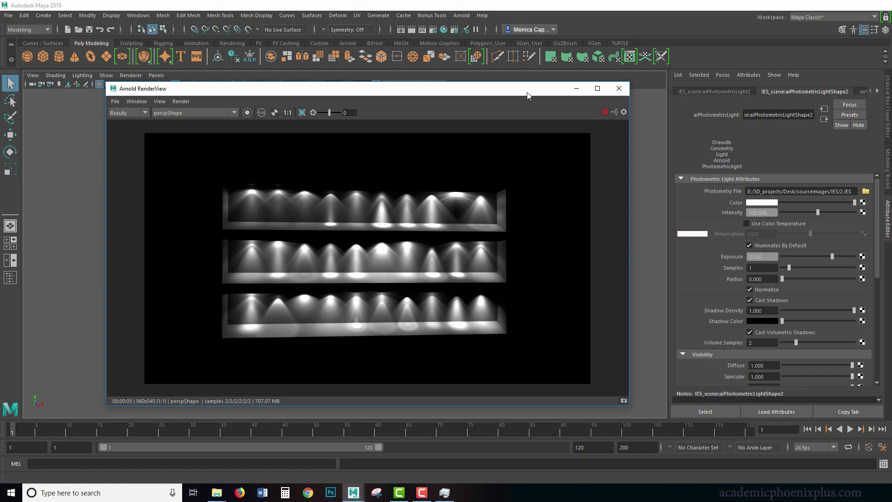
drag(527, 95, 513, 112)
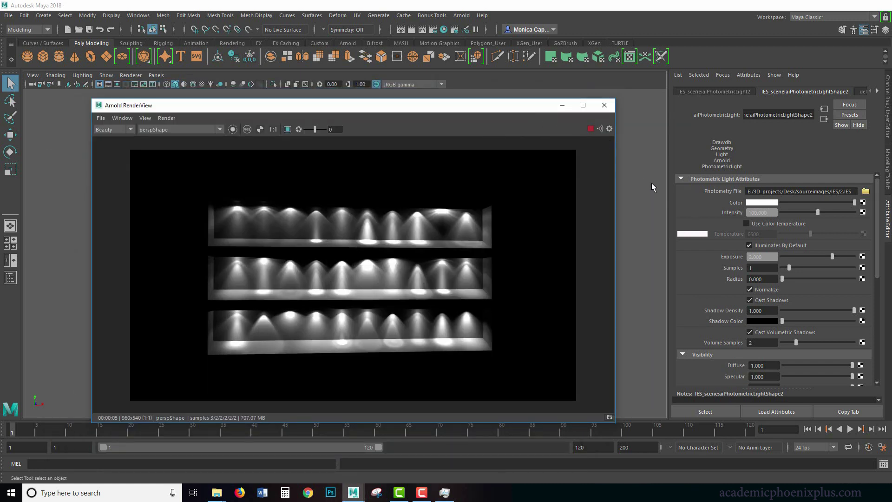
scroll(642, 244, up, 3)
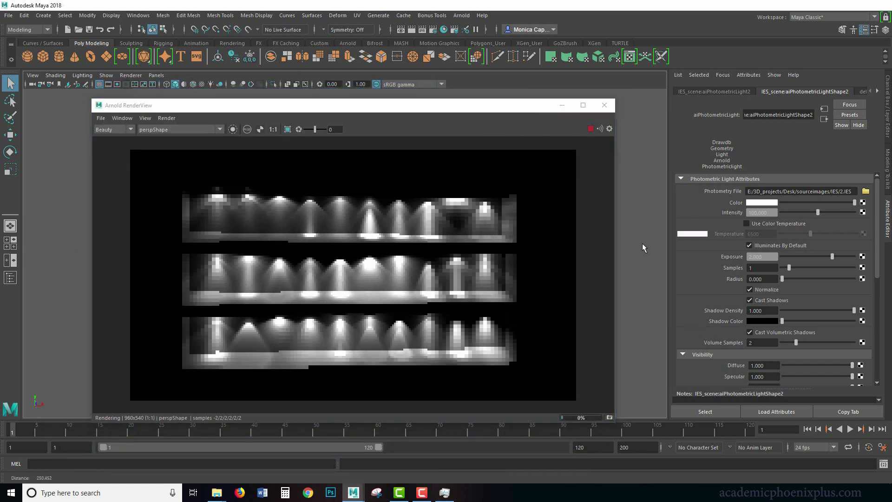
scroll(639, 258, up, 2)
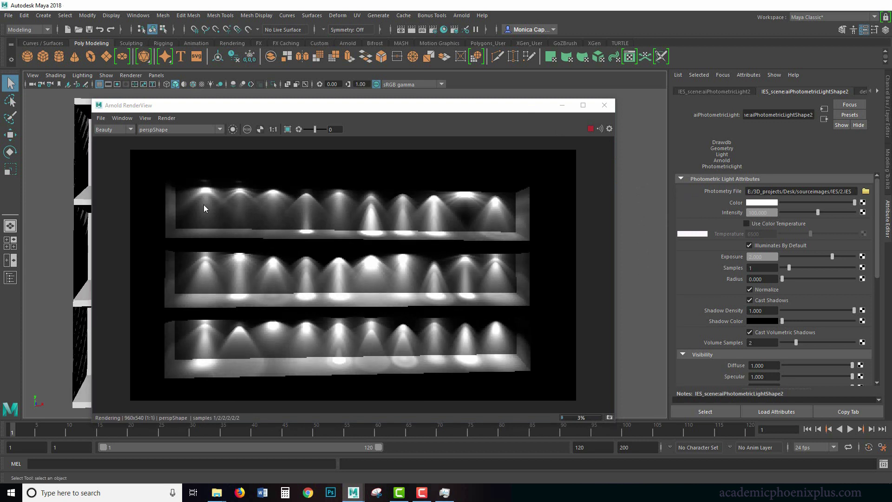